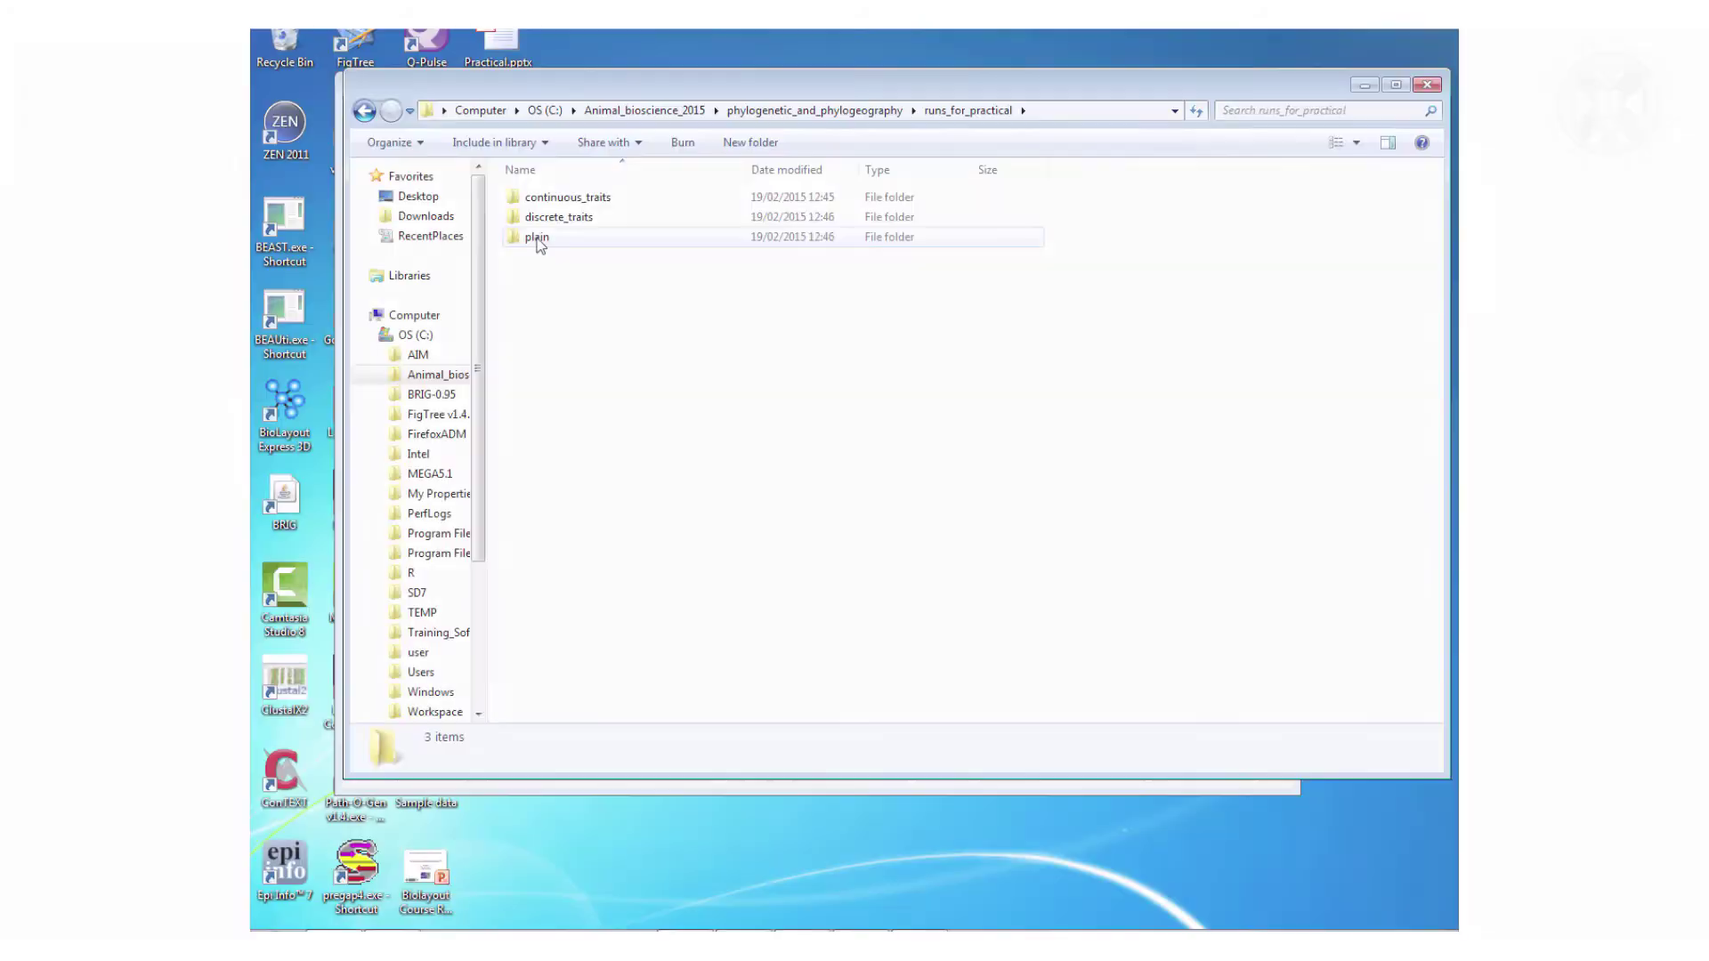
- Open runs_for_practical's plain\outputs folder to list the H5N1_HA_selected output files
mouse_move(539, 244)
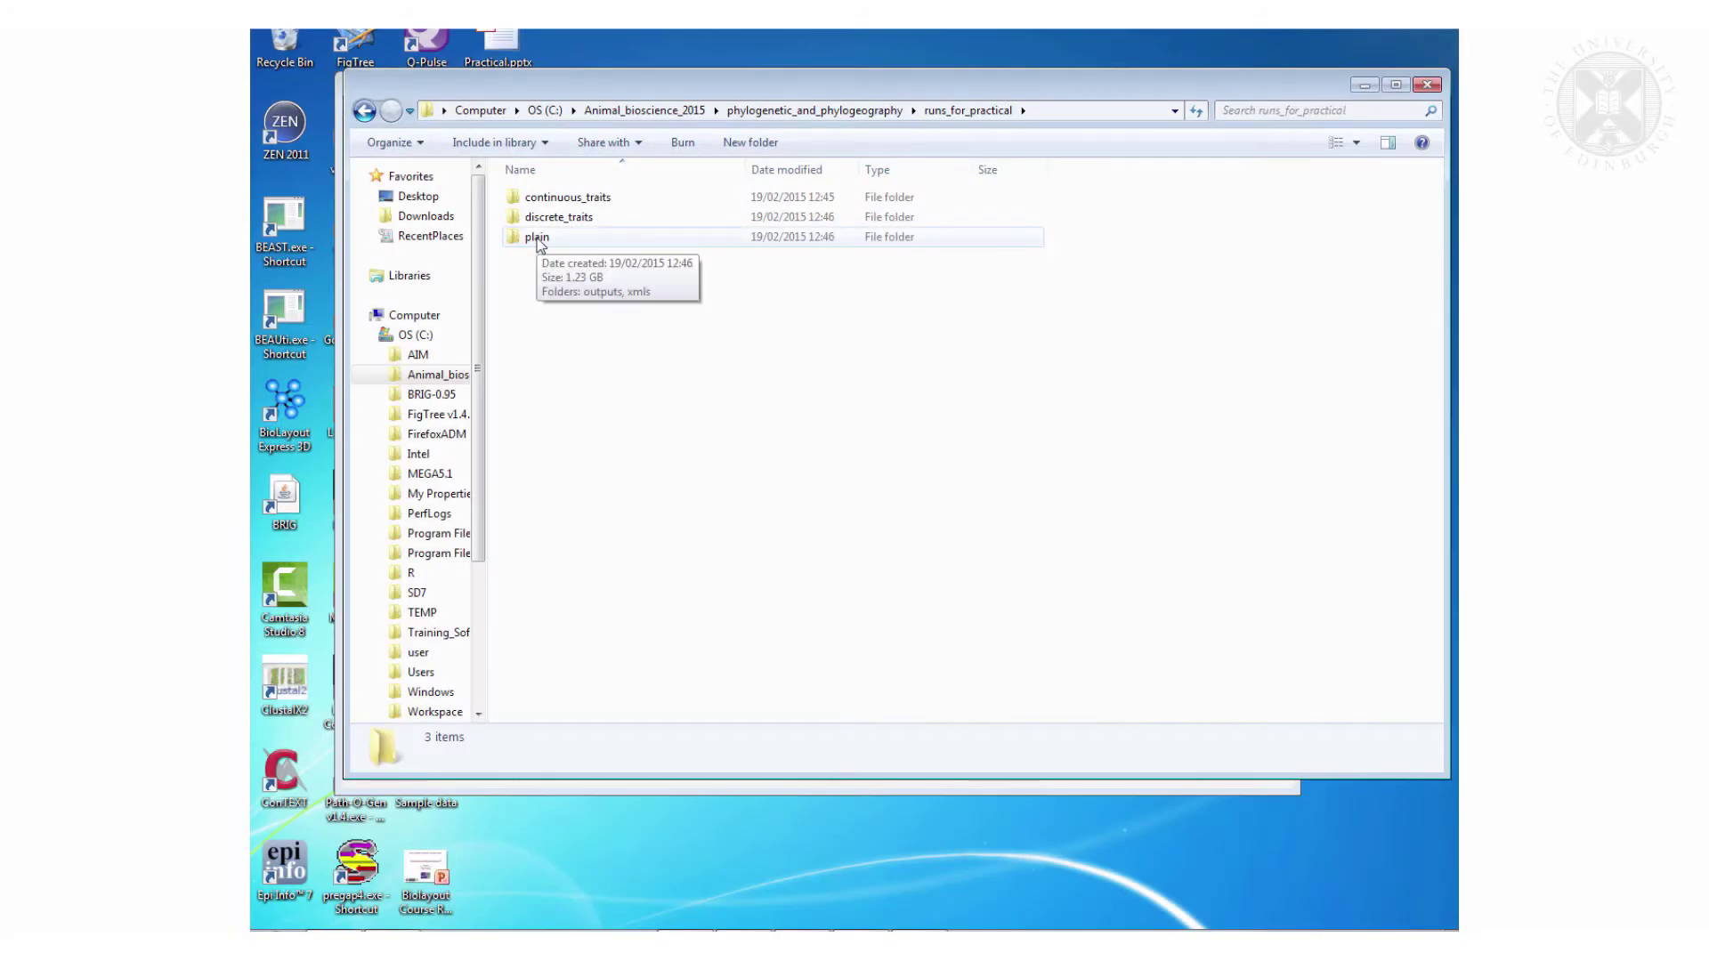
double_click(537, 238)
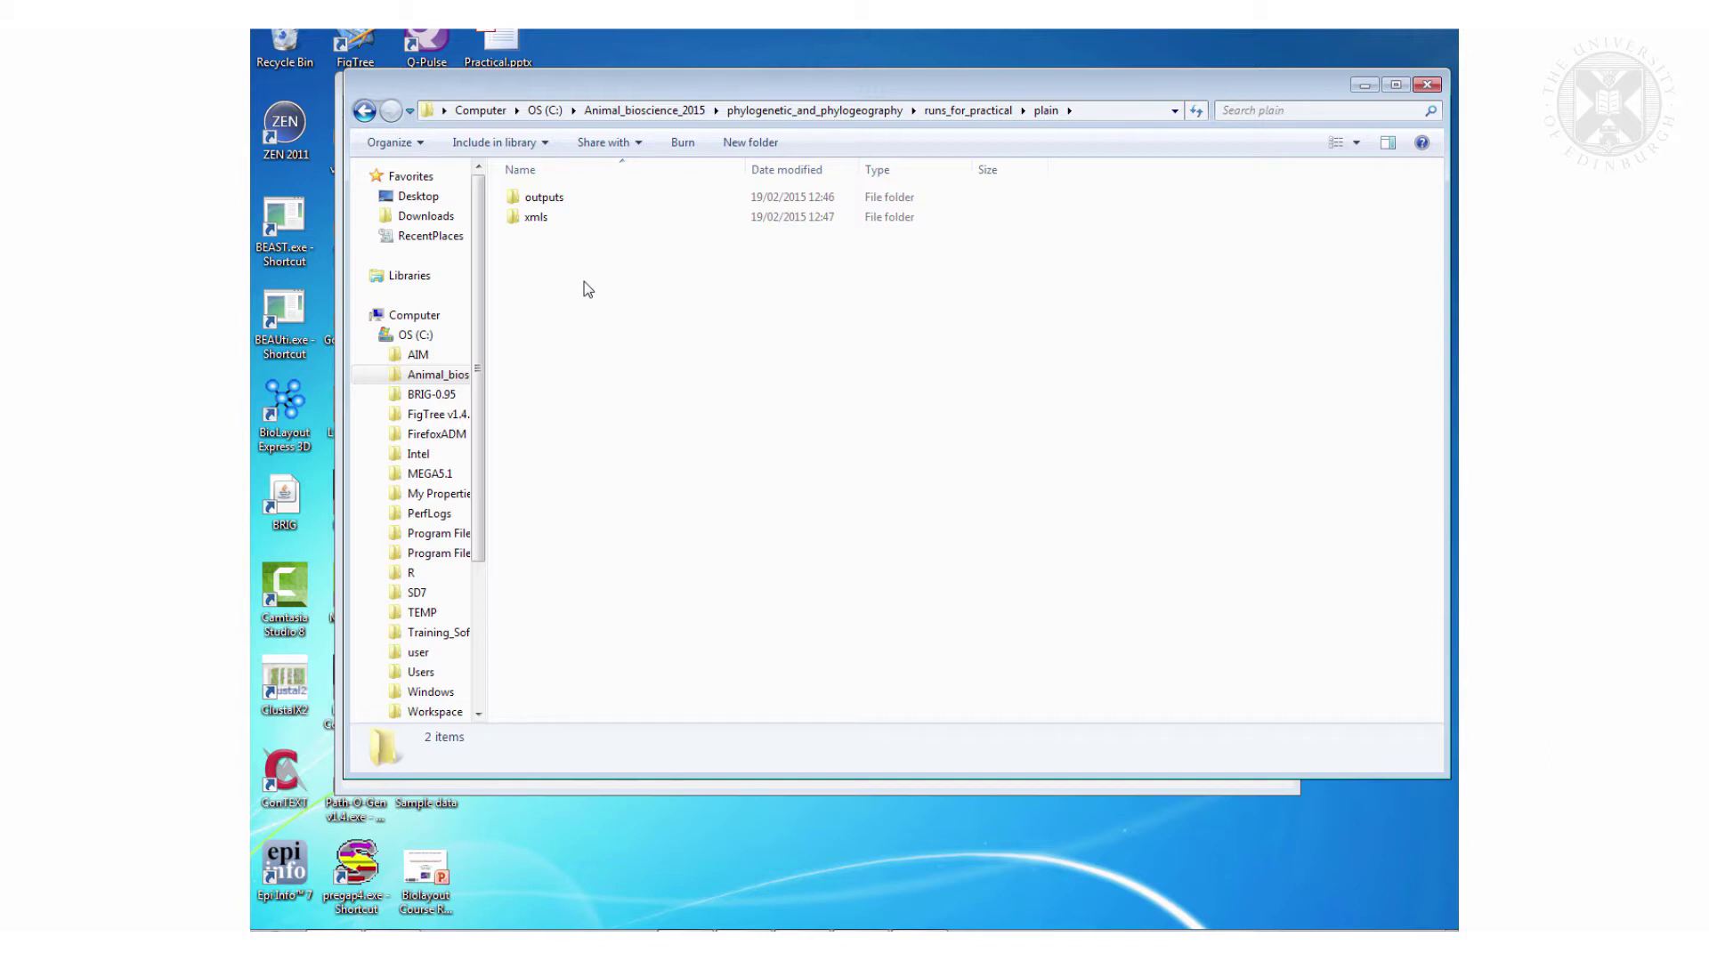
double_click(563, 200)
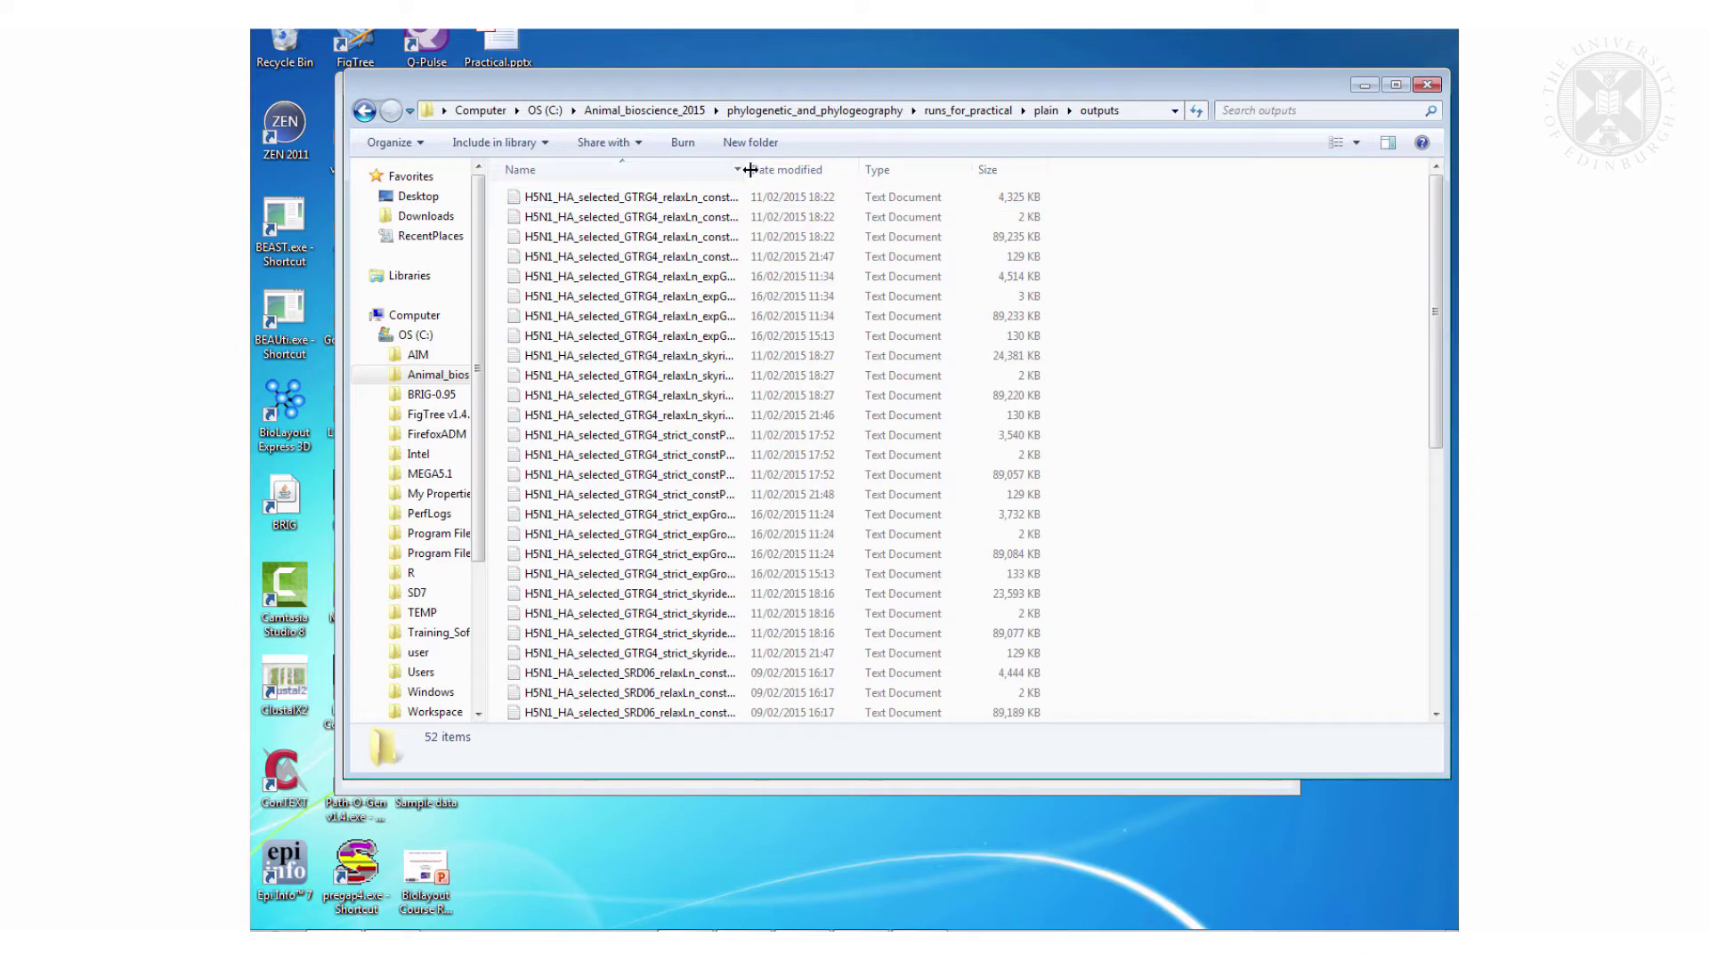
- Widen the Name column and open H5N1_HA_selected_GTRG4_relaxLn_constPop_1_screen_output.txt in Notepad
drag(751, 169, 998, 170)
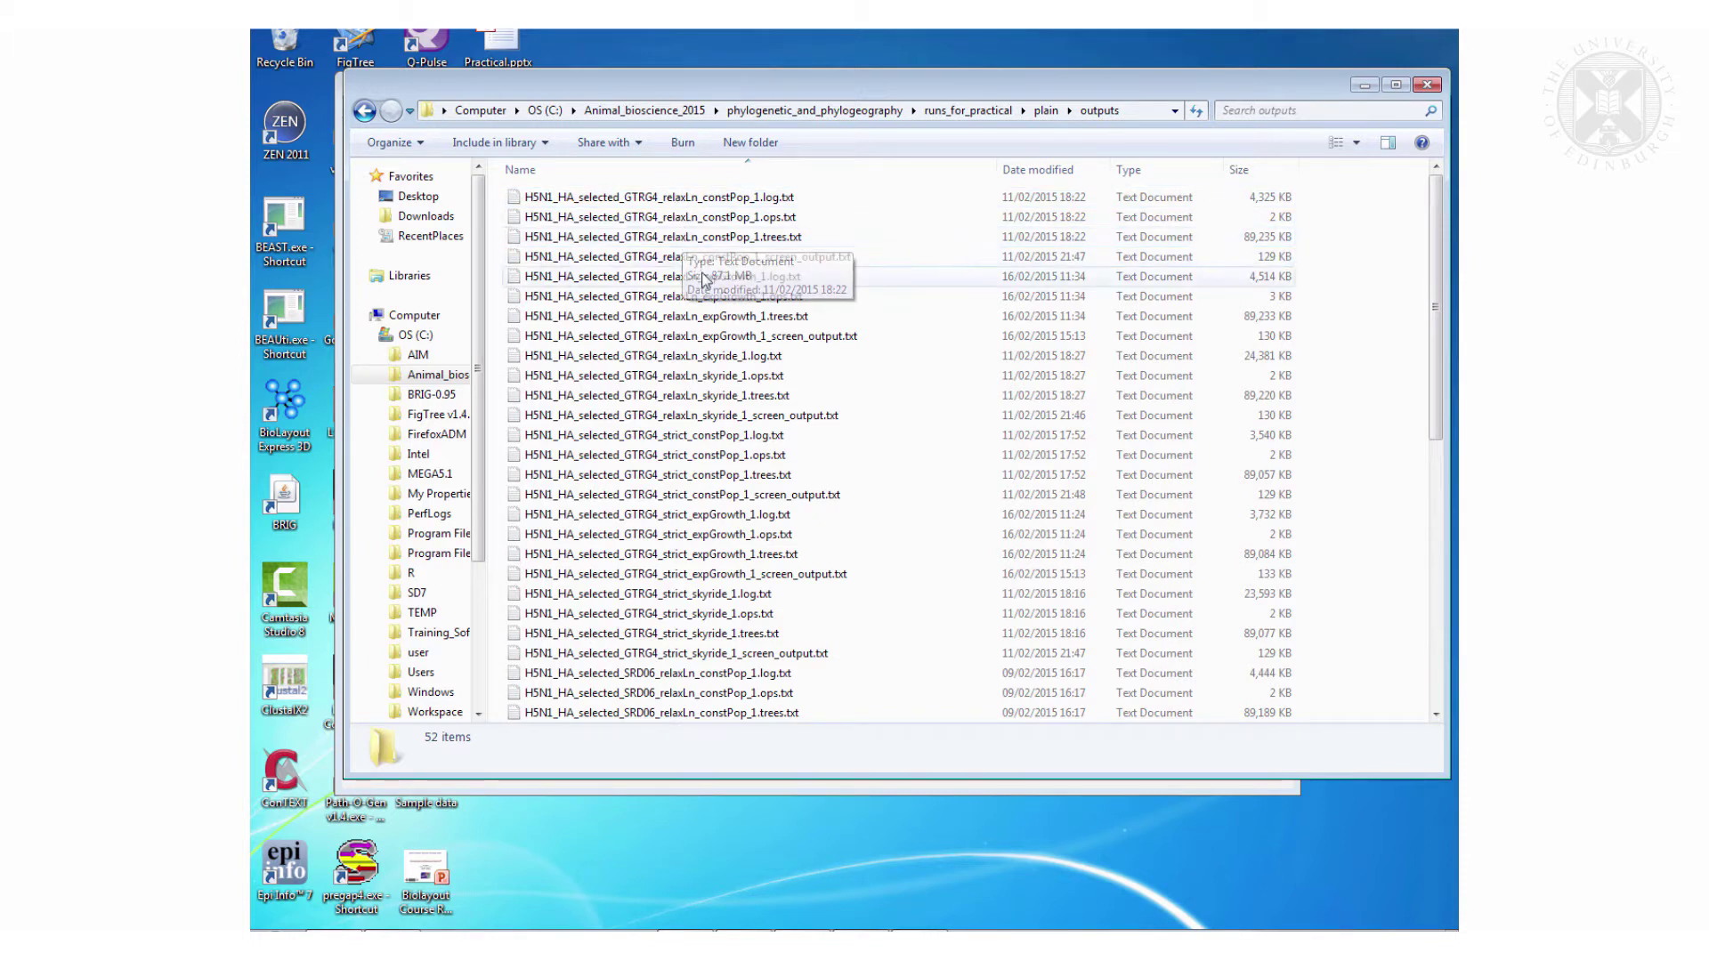
click(699, 223)
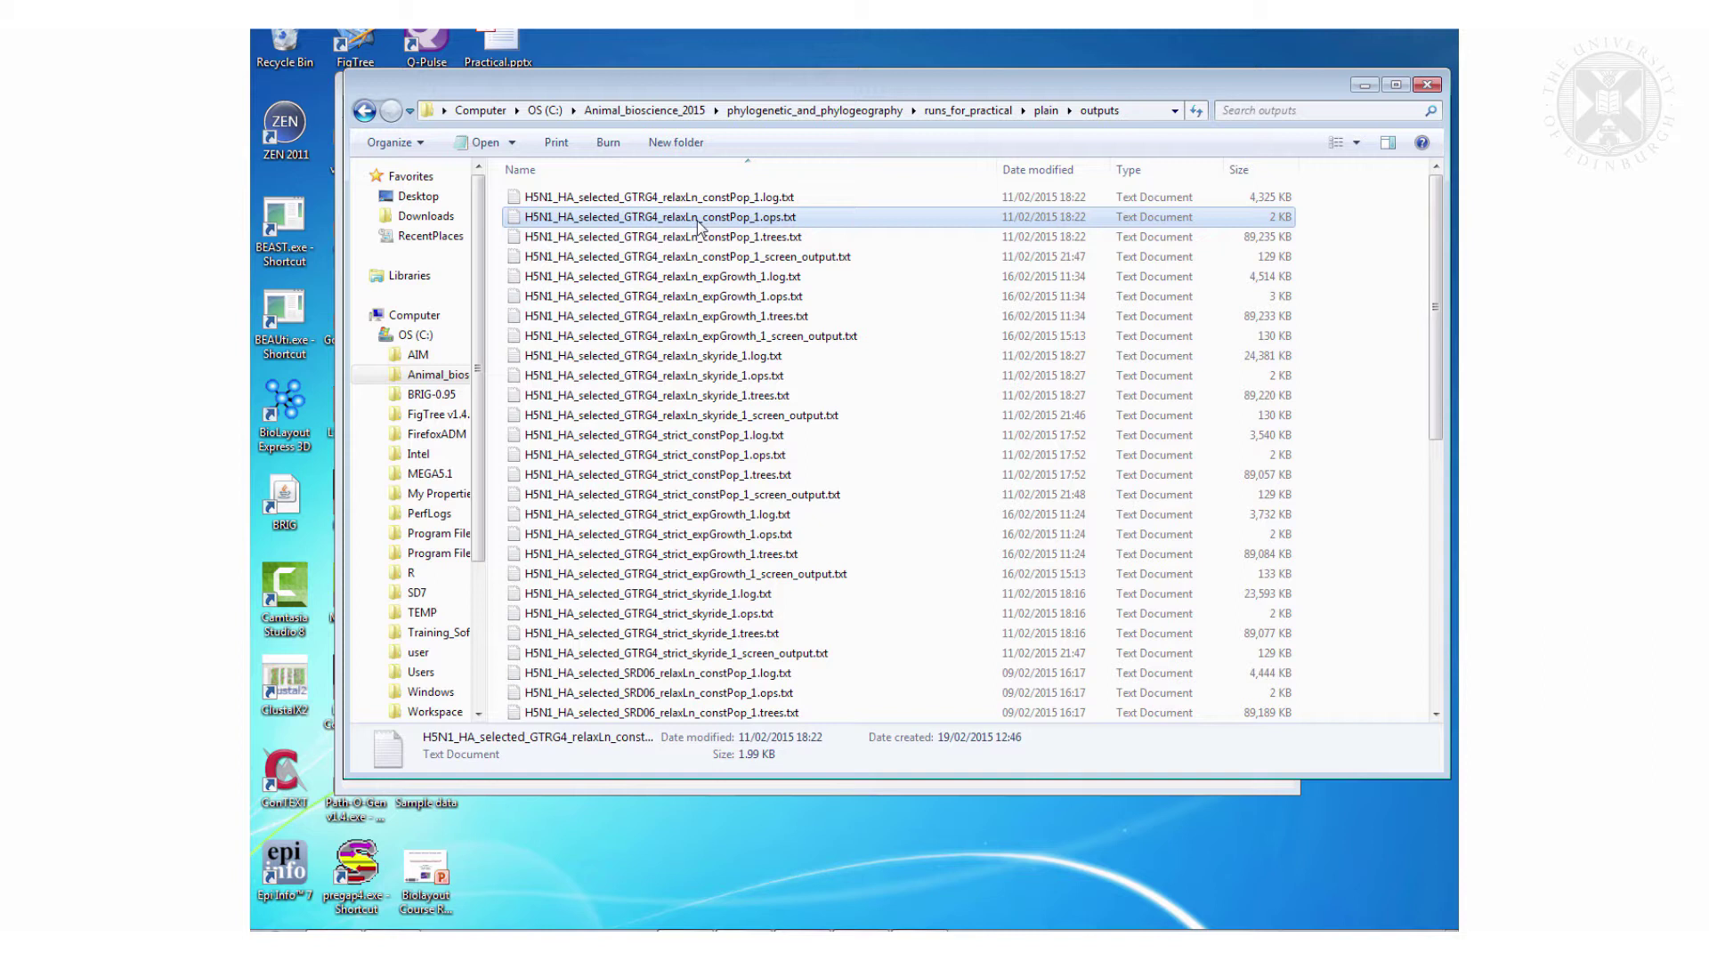
click(708, 258)
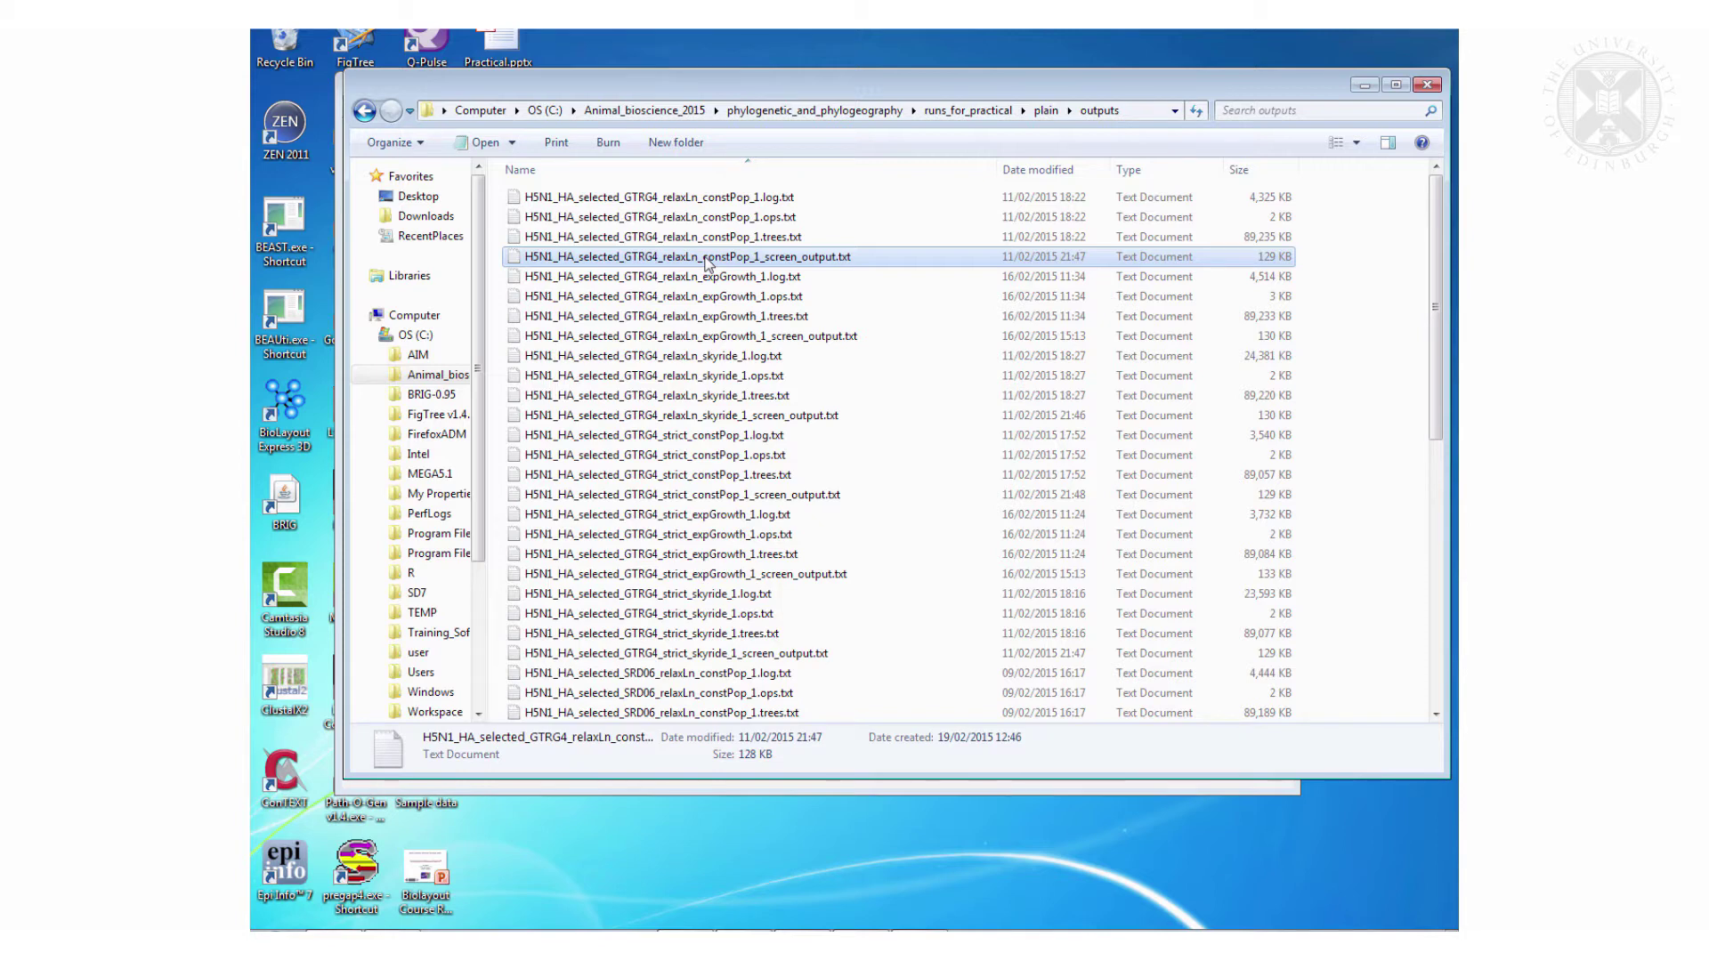
double_click(708, 260)
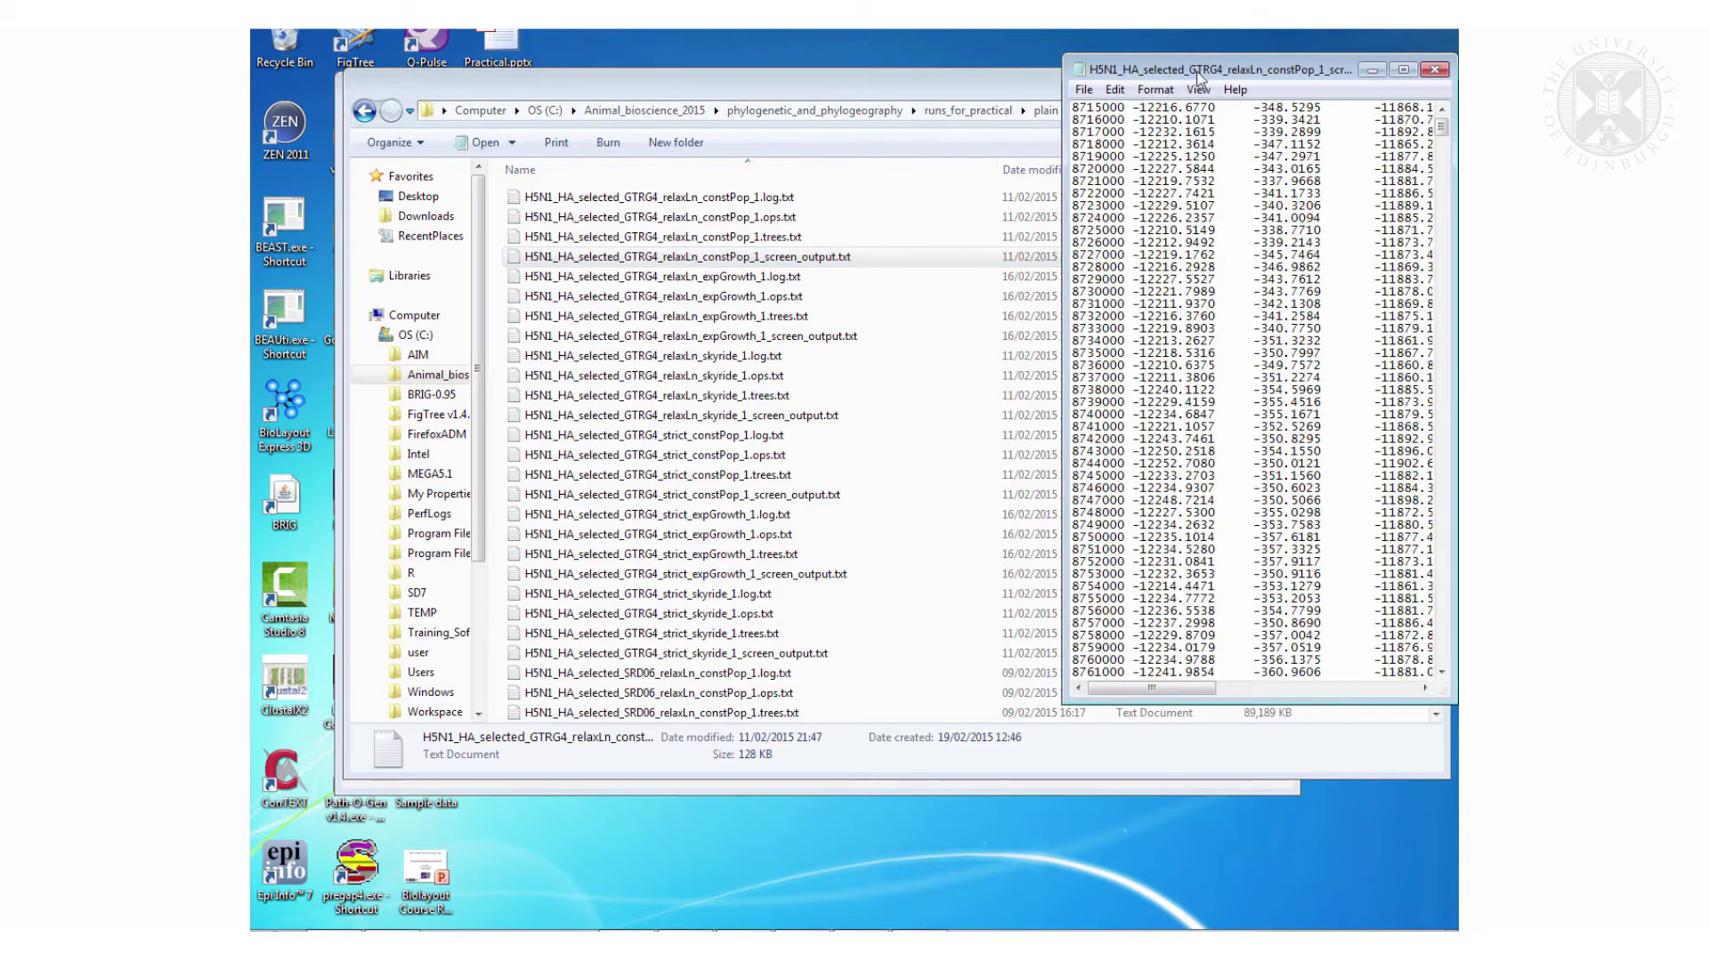
- Enlarge the Notepad window, read the operator analysis and total run hours at the end, then close it
drag(1210, 71, 592, 91)
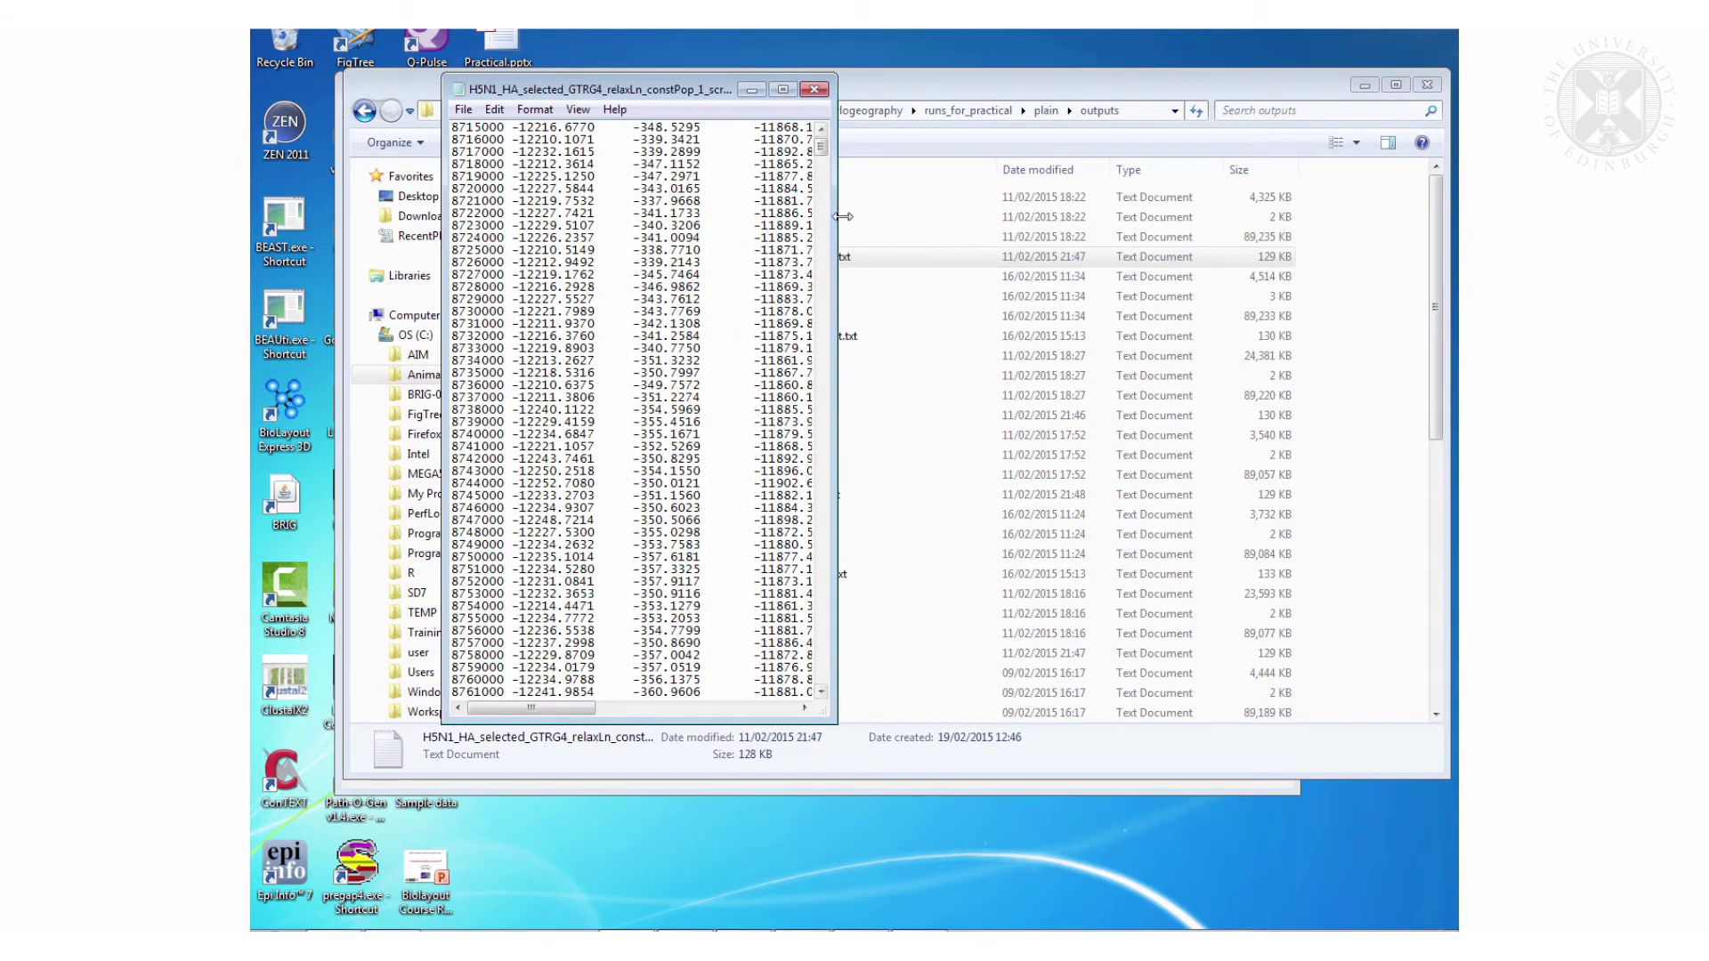
drag(835, 216, 1346, 181)
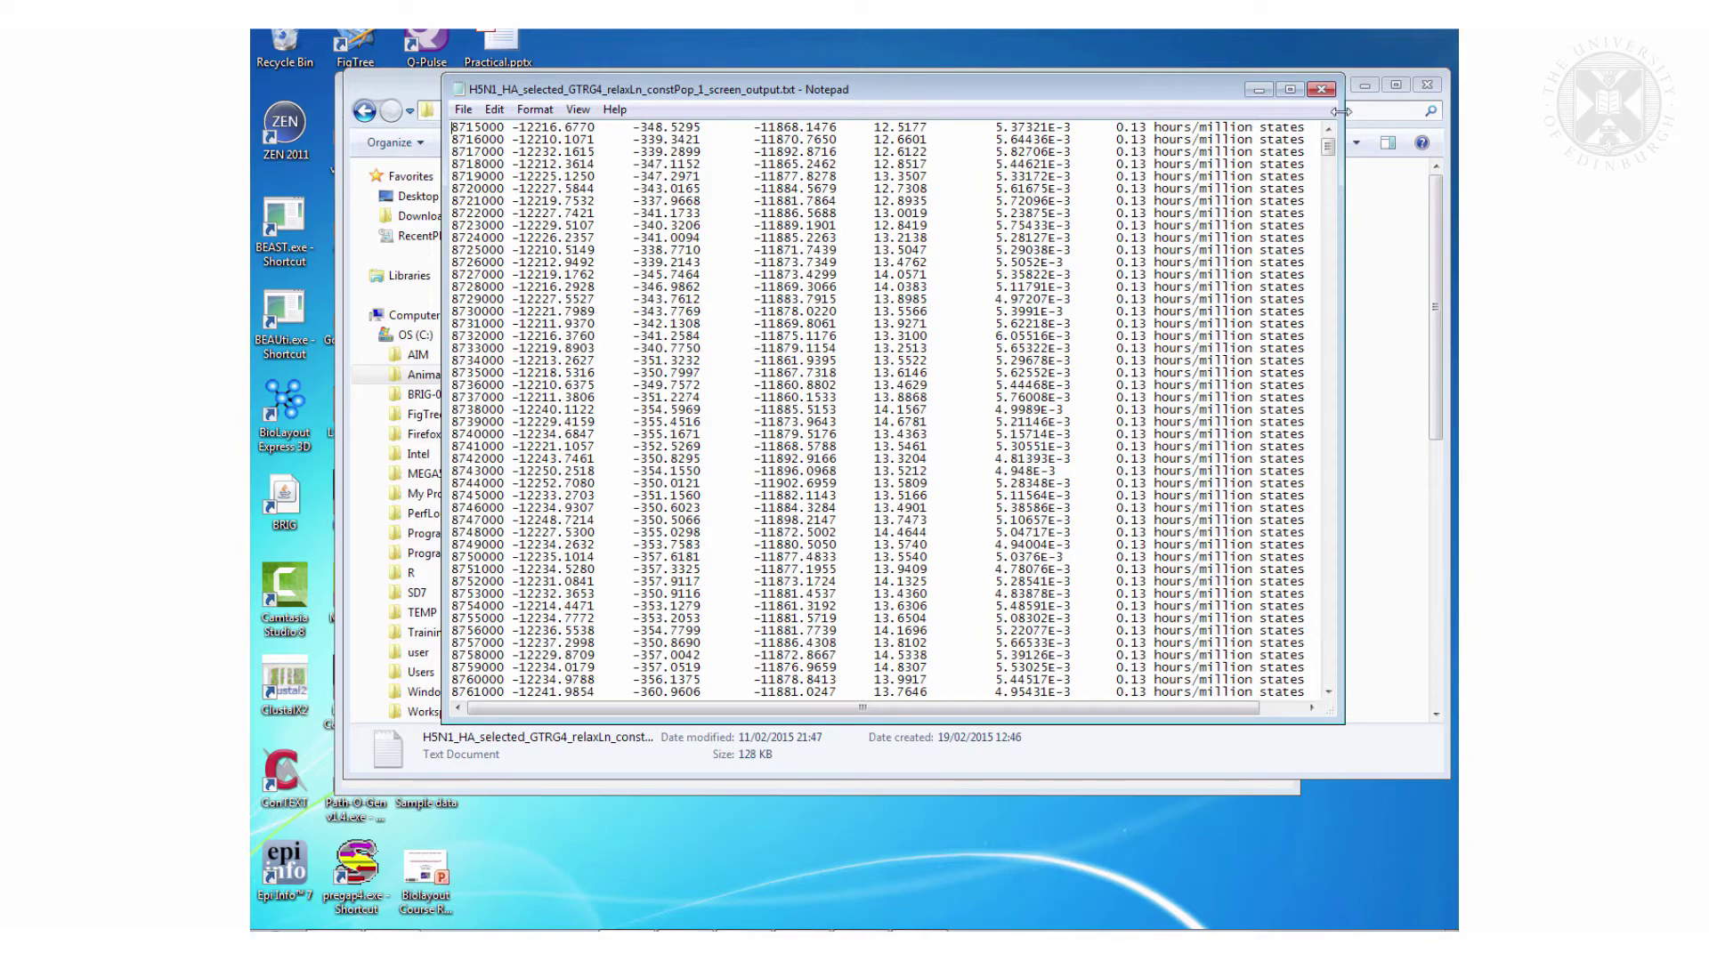
drag(1328, 160, 1348, 712)
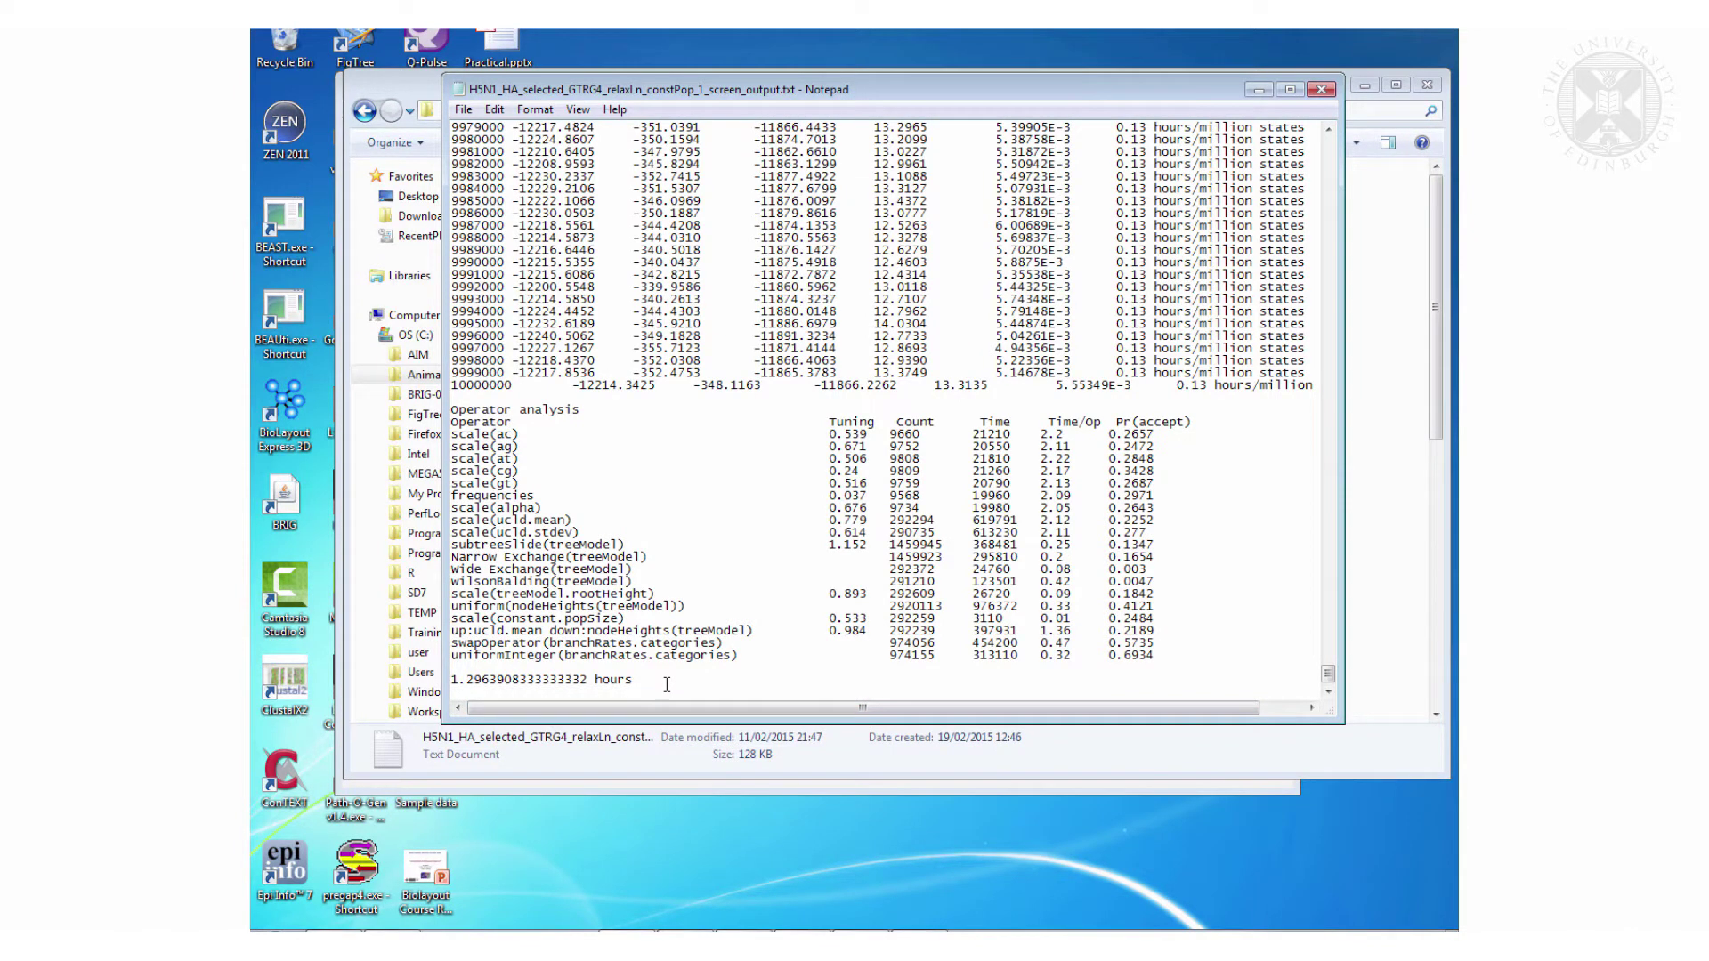
click(1321, 89)
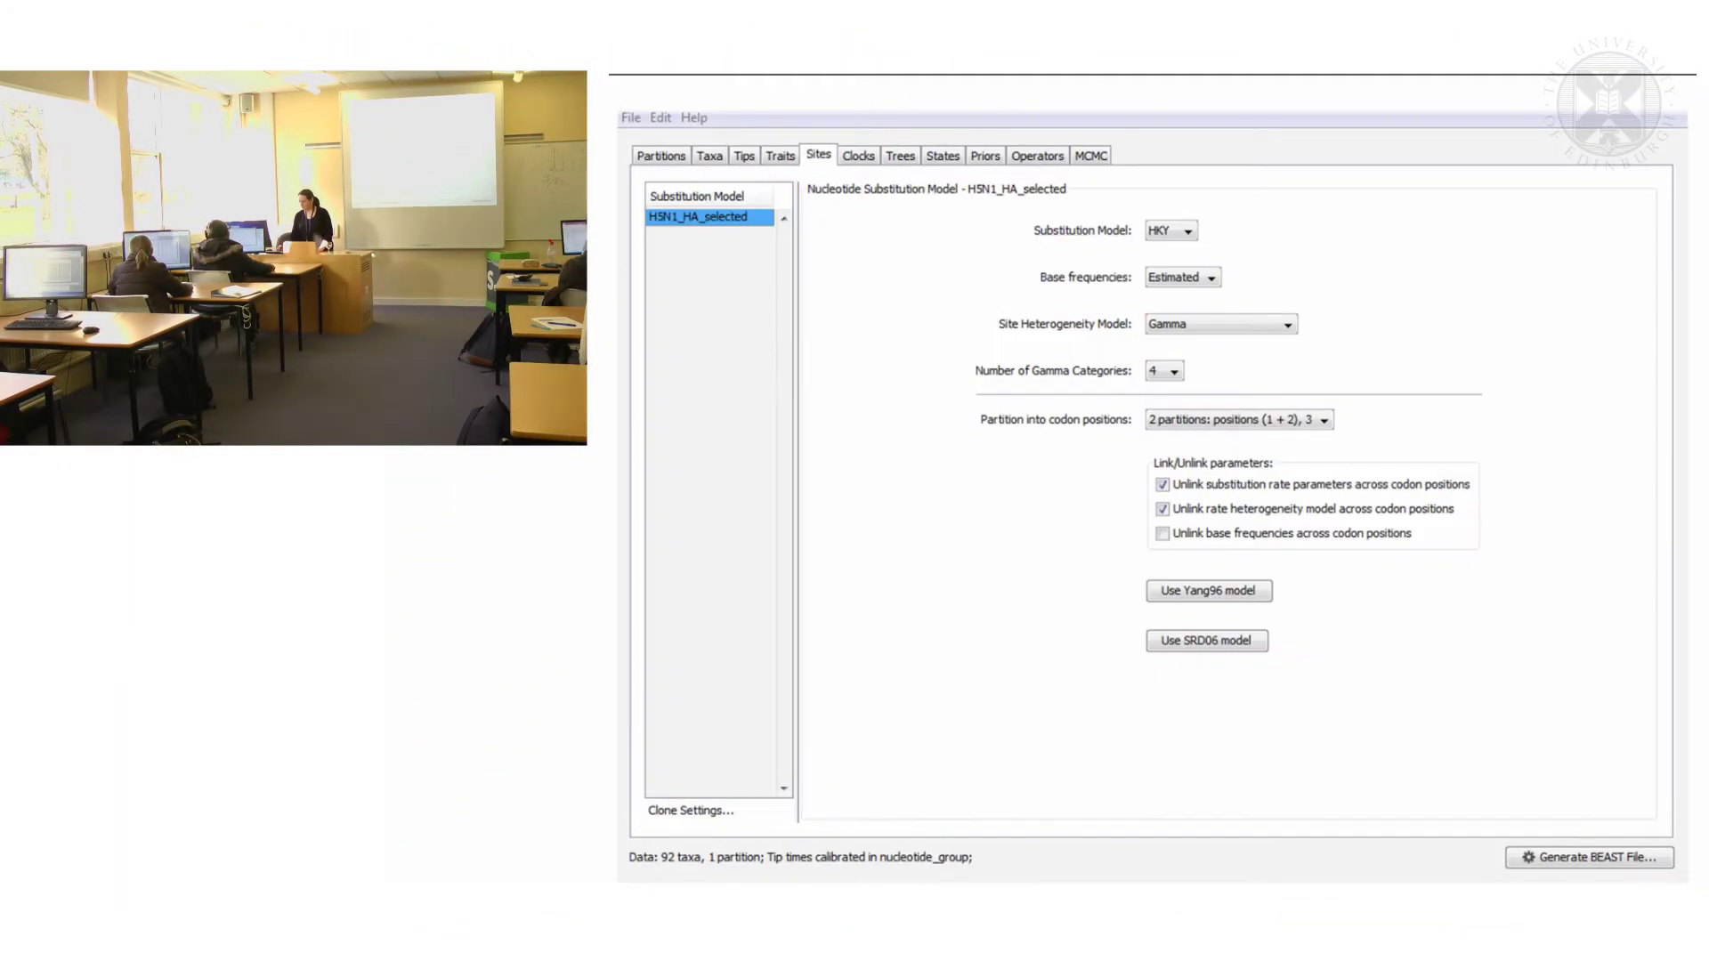
key(Right)
key(Right)
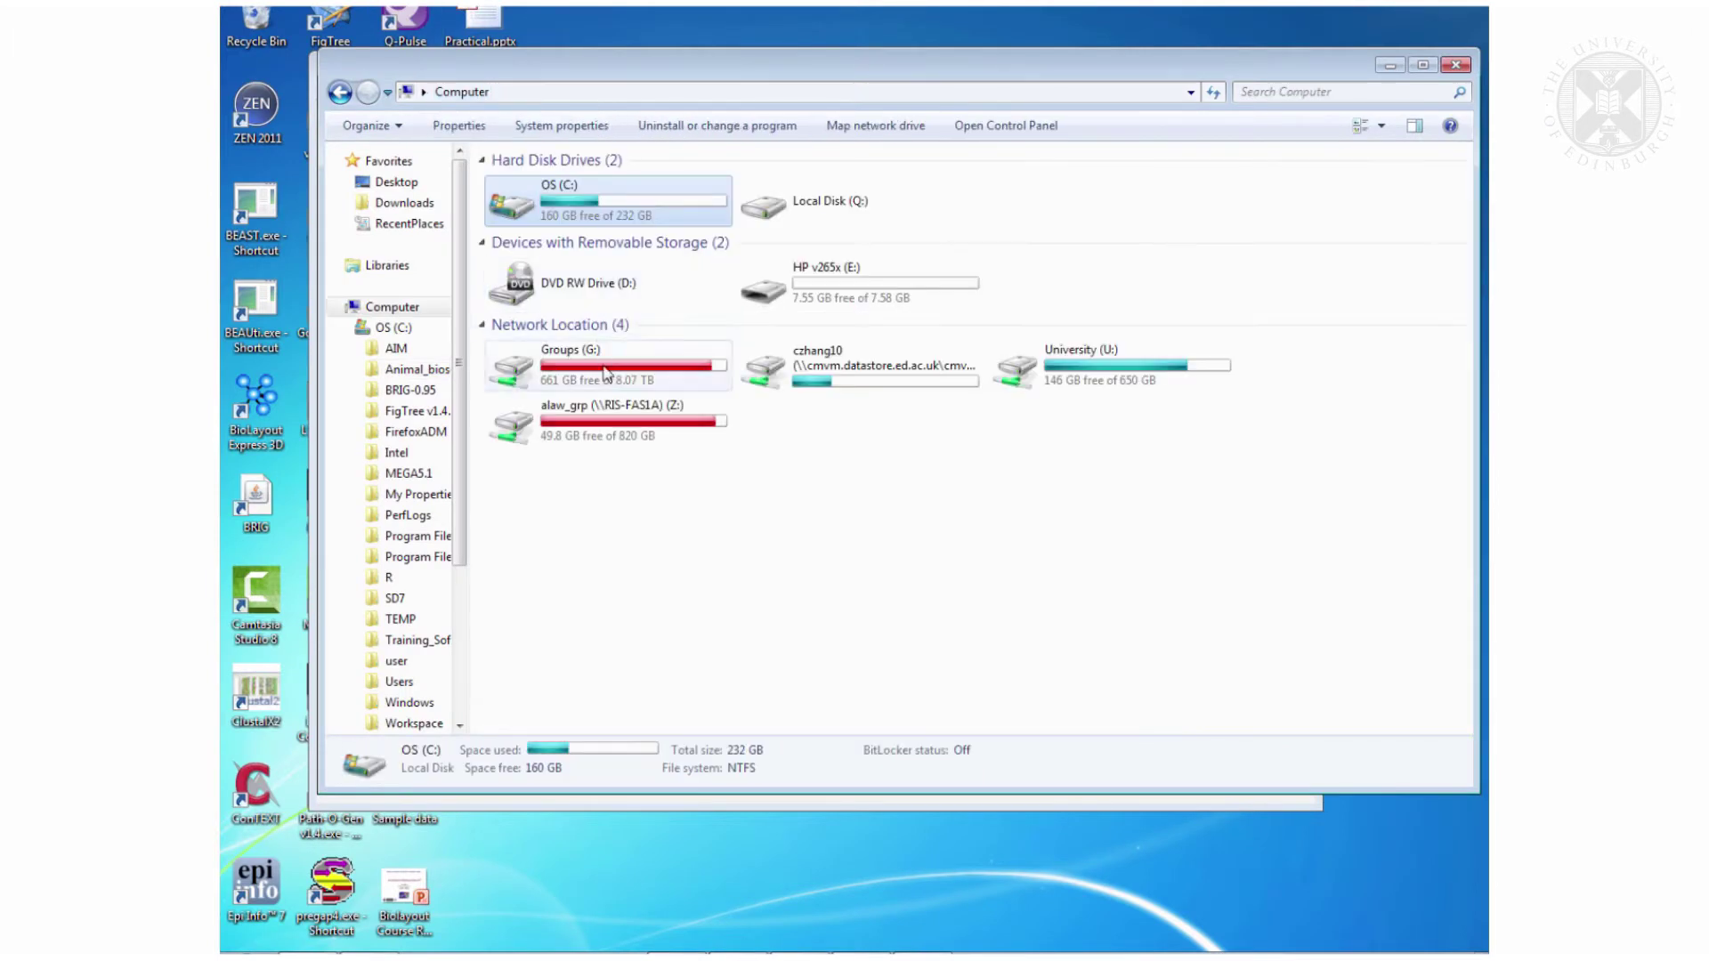
- Launch Tracer v1.6.exe from C:\Training_Software\Software\Tracer v1.6
double_click(634, 217)
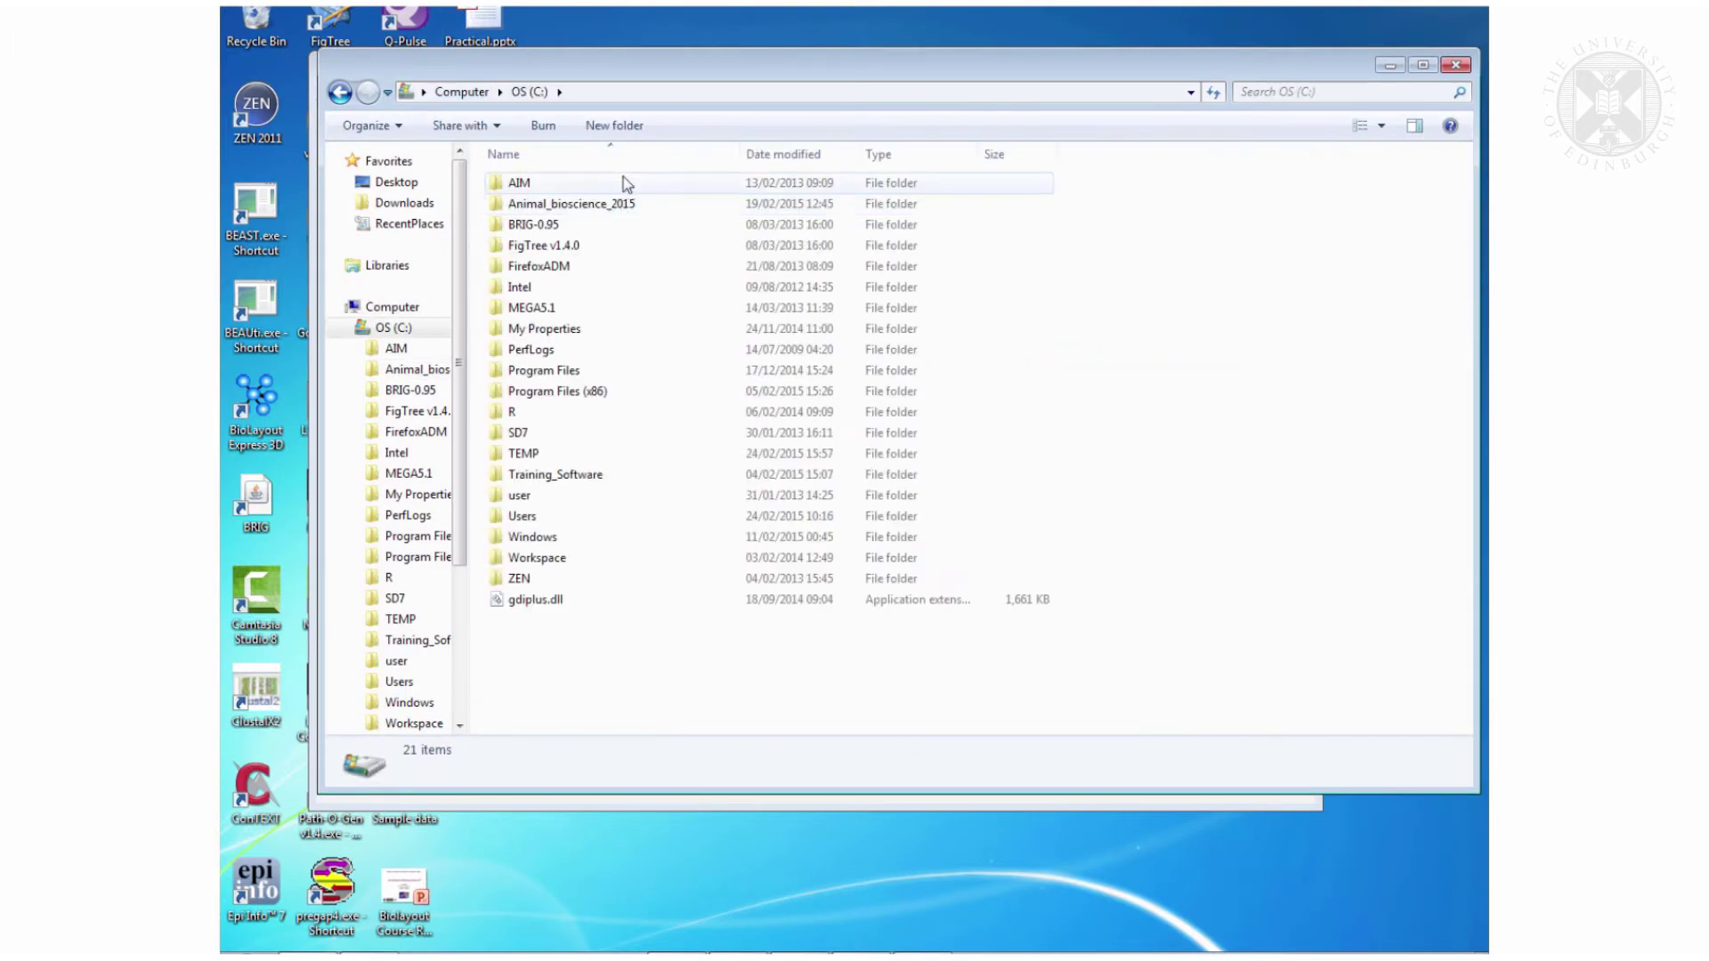
double_click(561, 474)
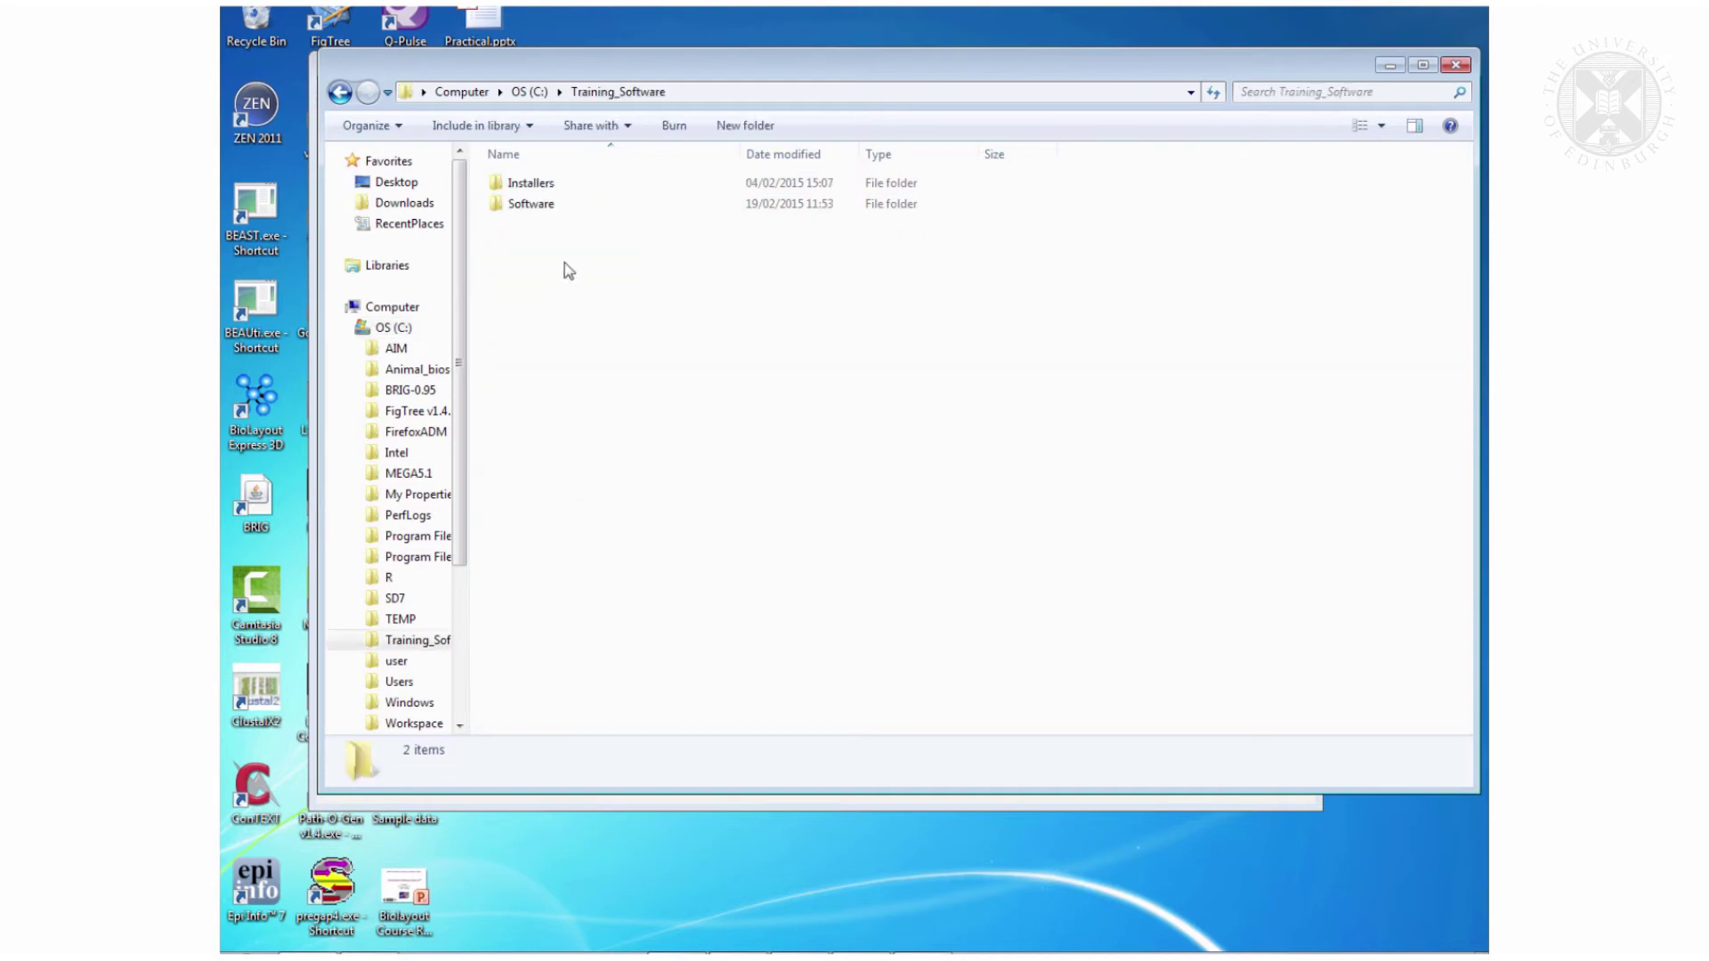
double_click(530, 203)
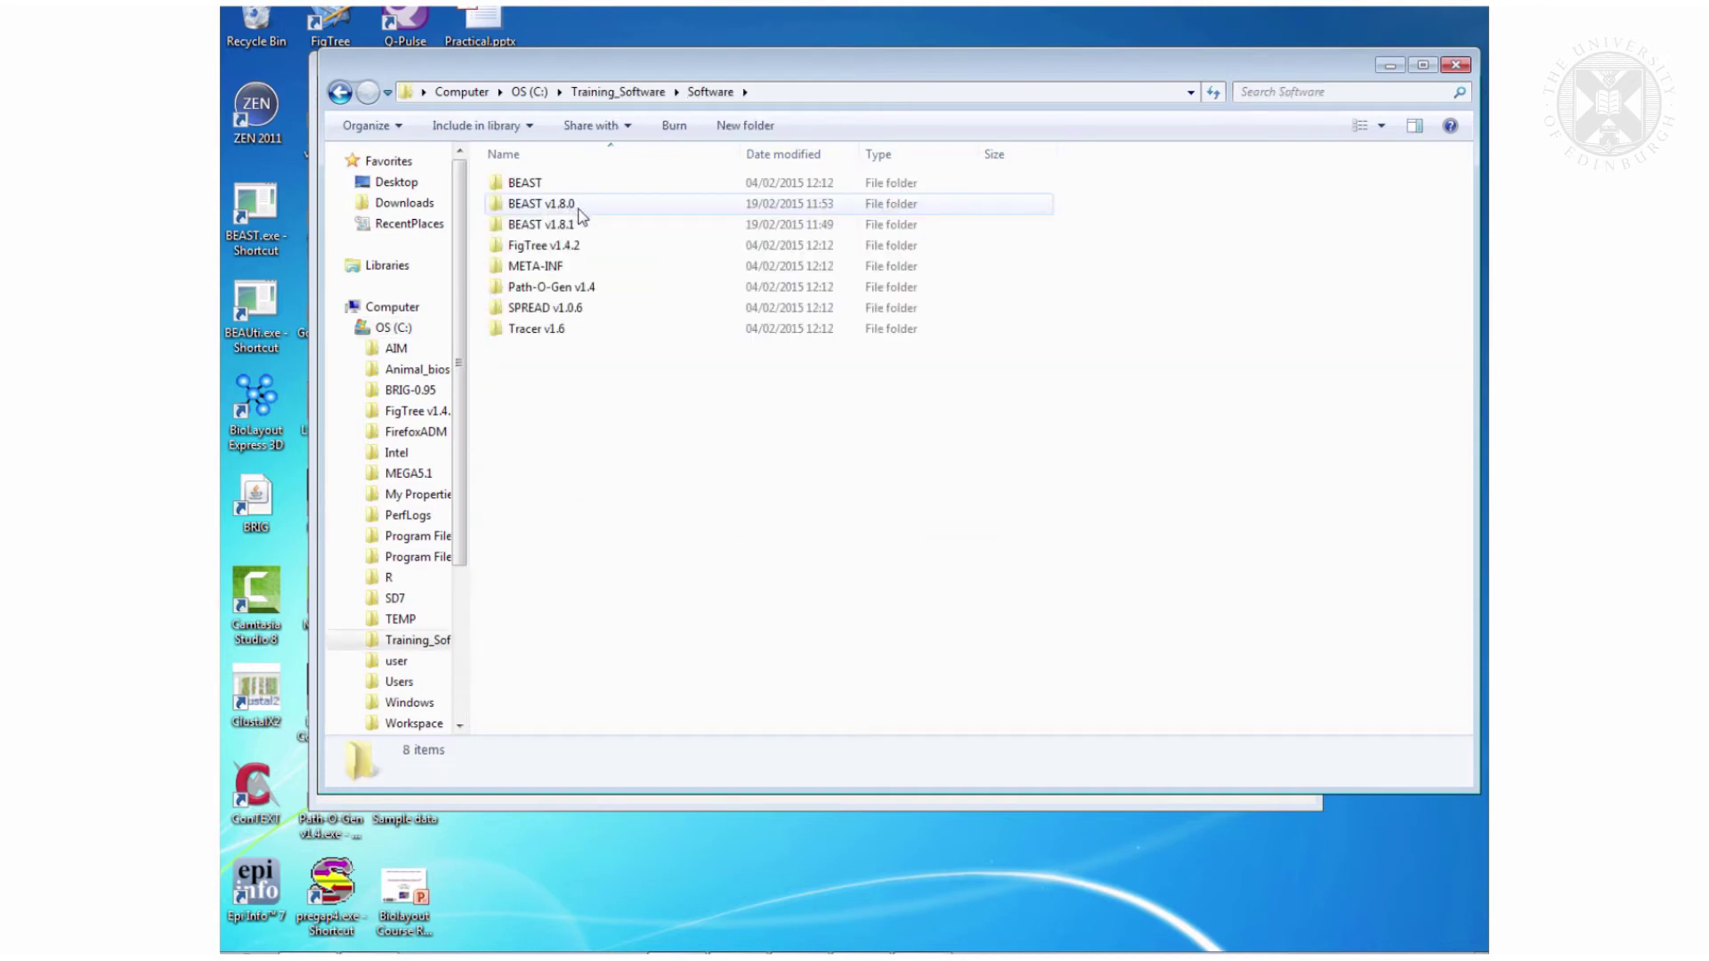
double_click(561, 331)
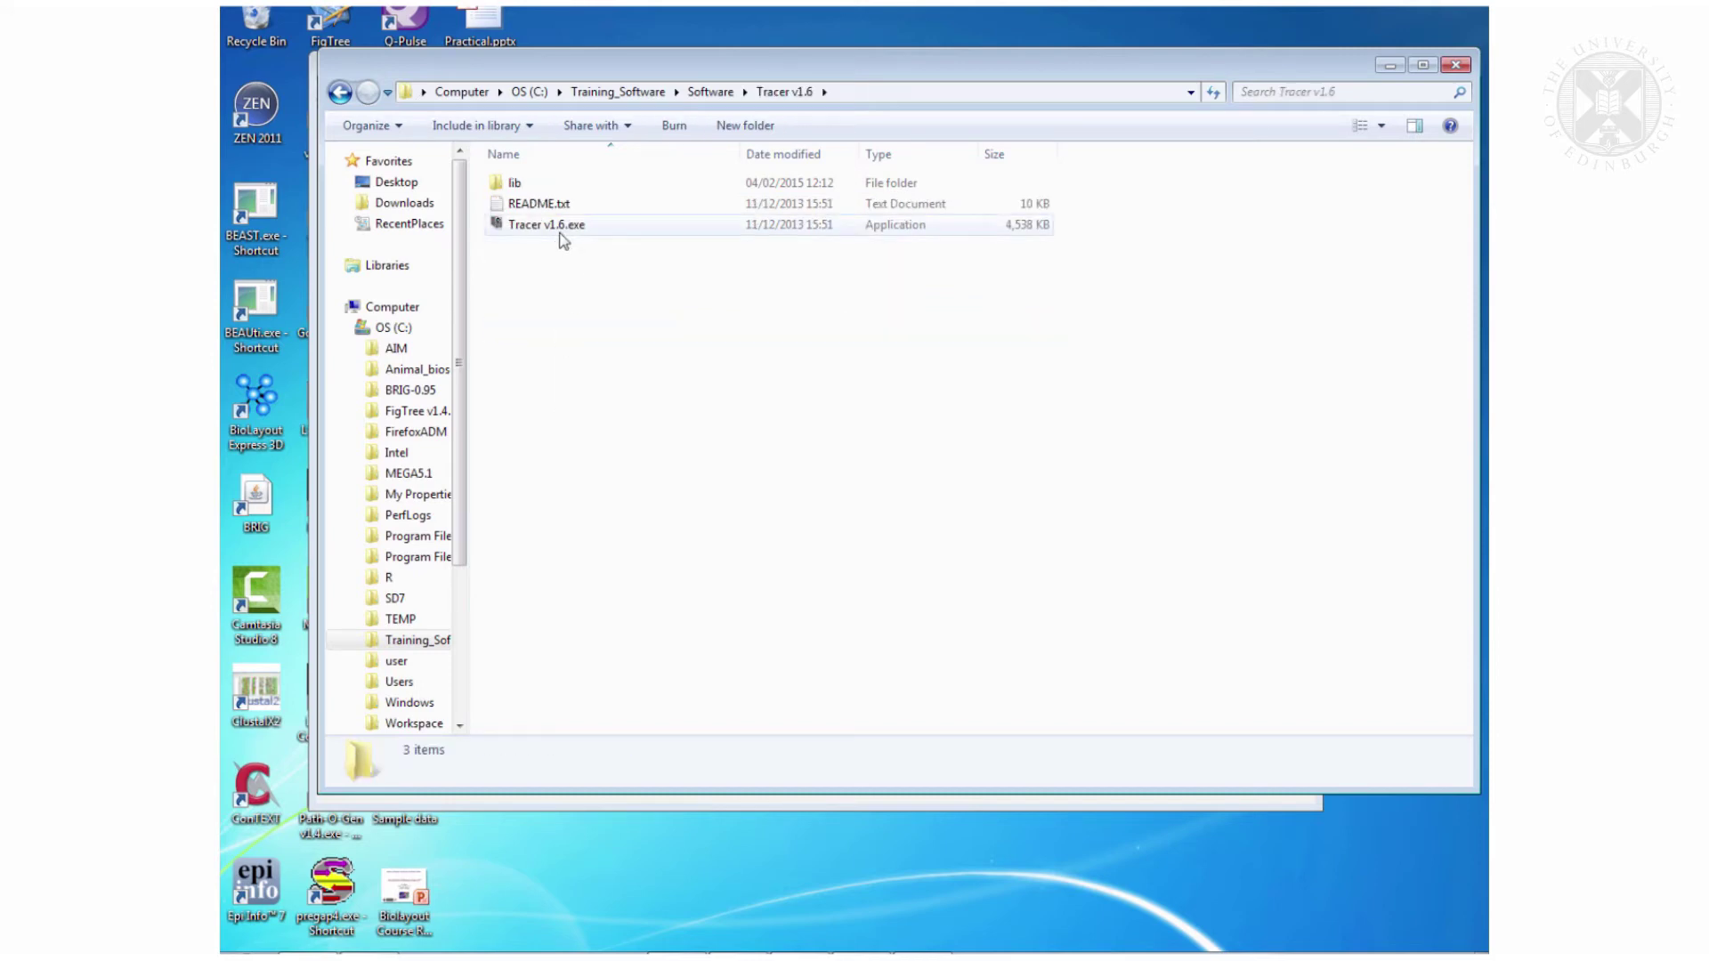
double_click(561, 233)
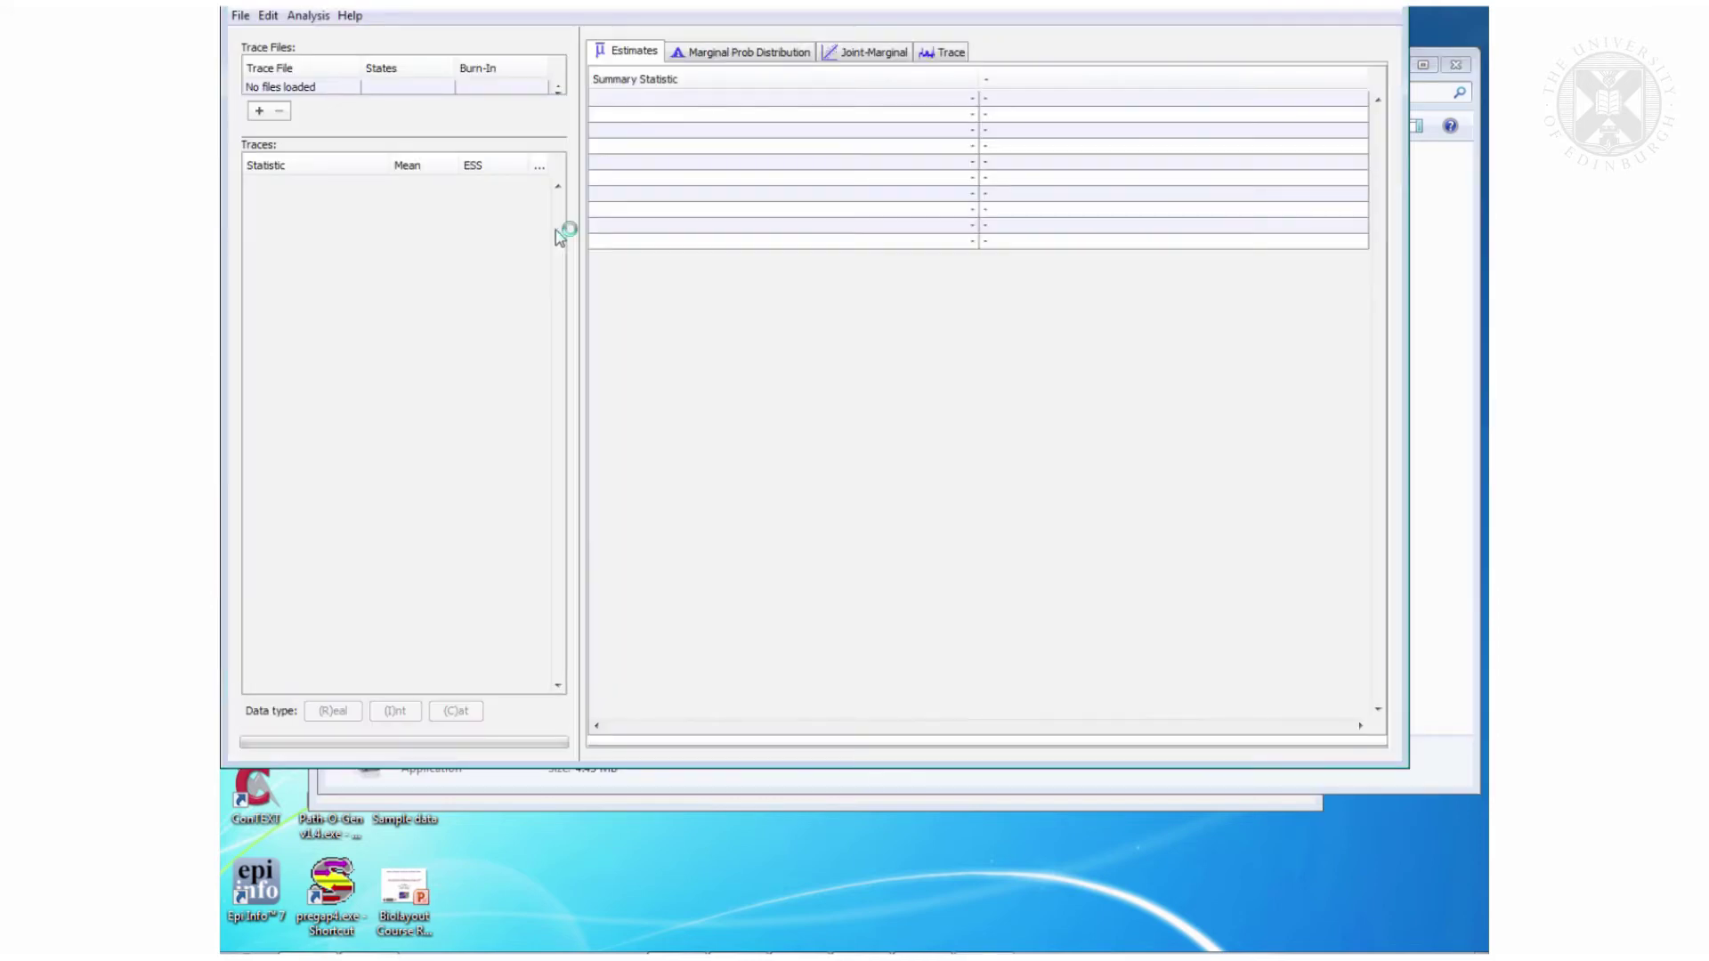
- Import H5N1_HA_selected_GTRG4_relaxLn_constPop_1.log.txt from runs_for_practical\plain\outputs into Tracer
drag(470, 8, 512, 20)
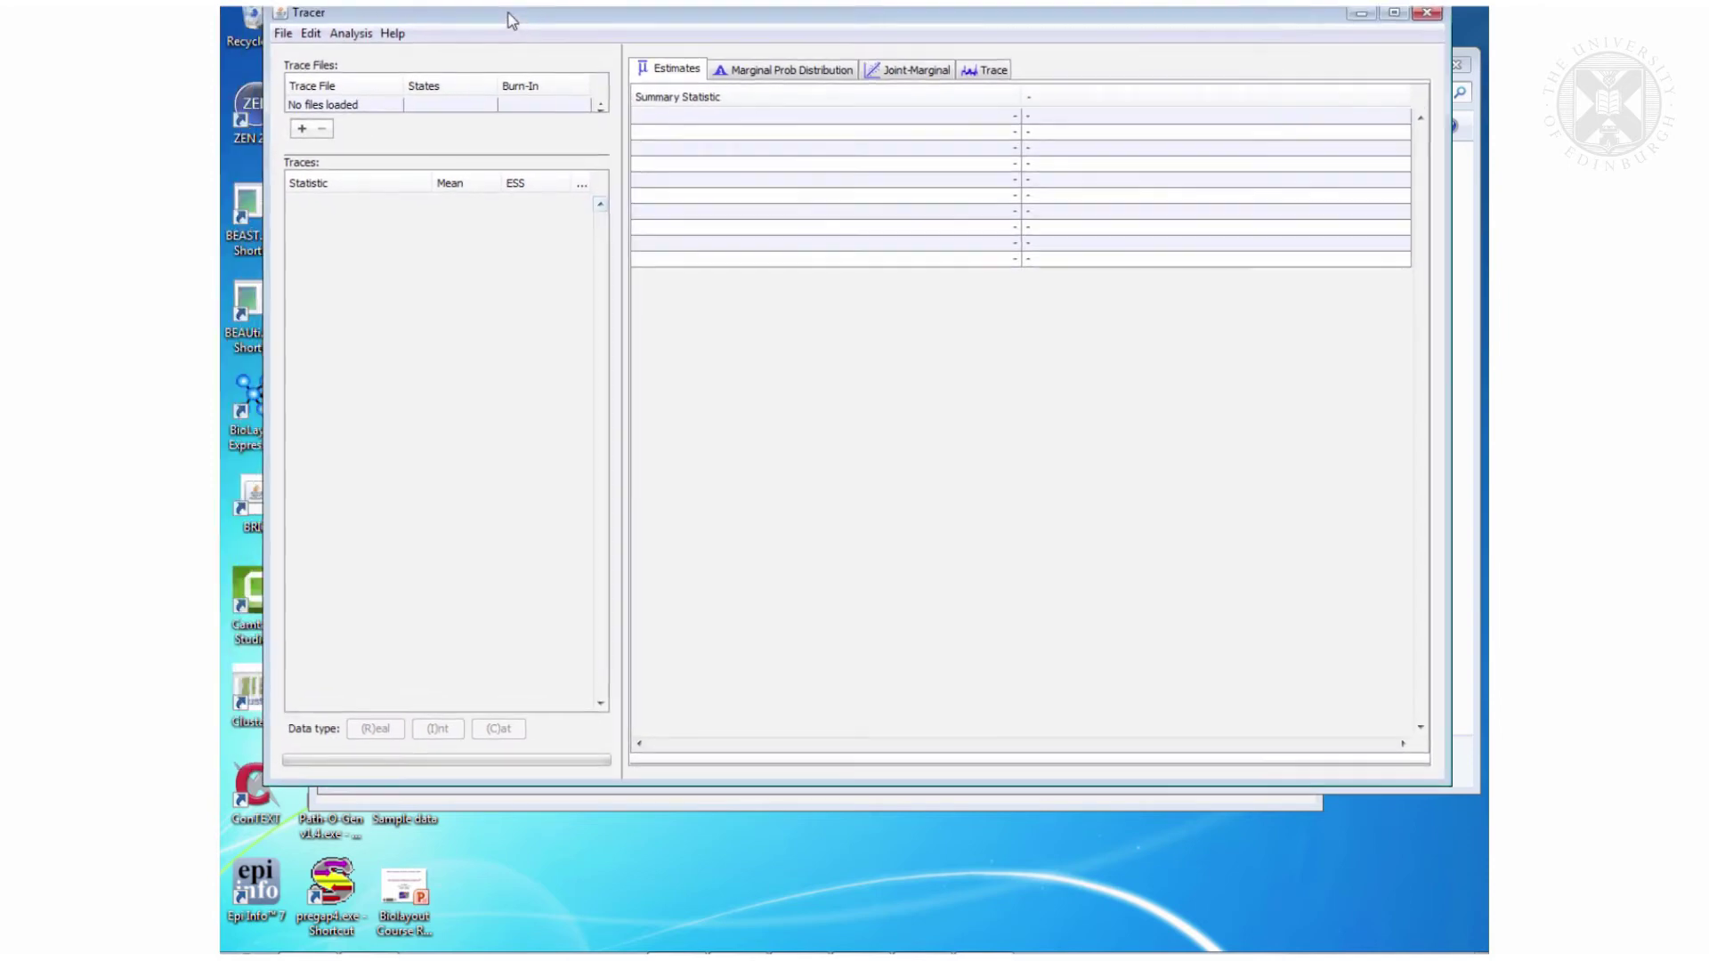
click(283, 34)
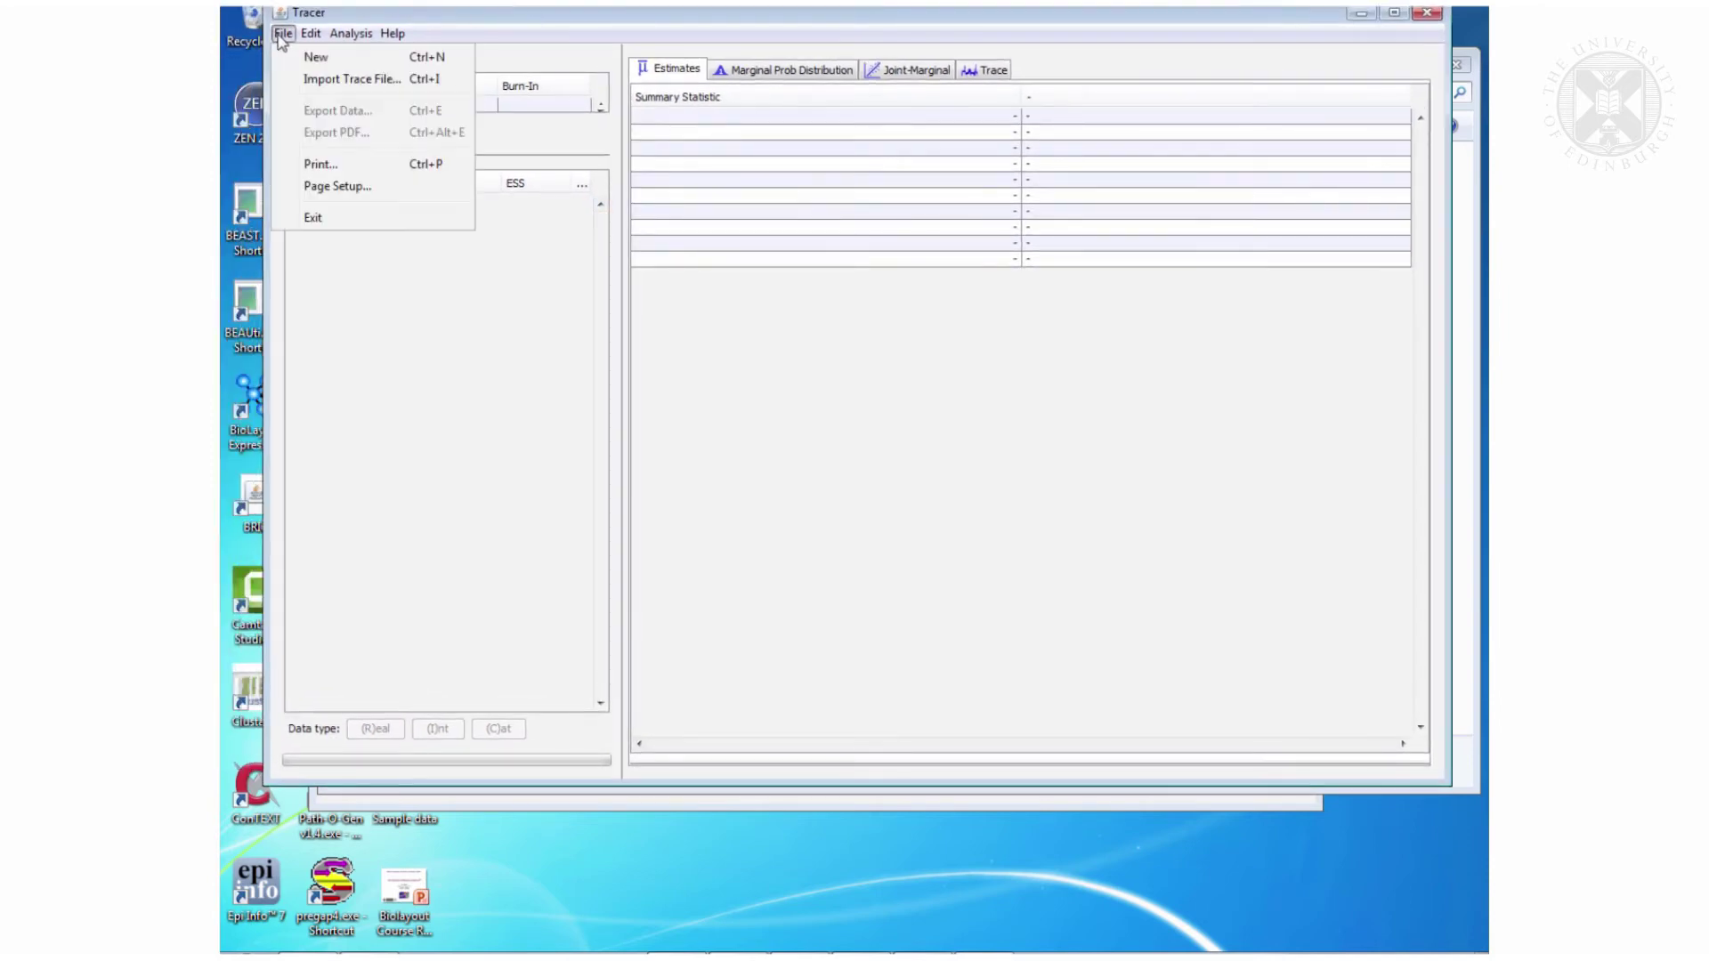
click(323, 82)
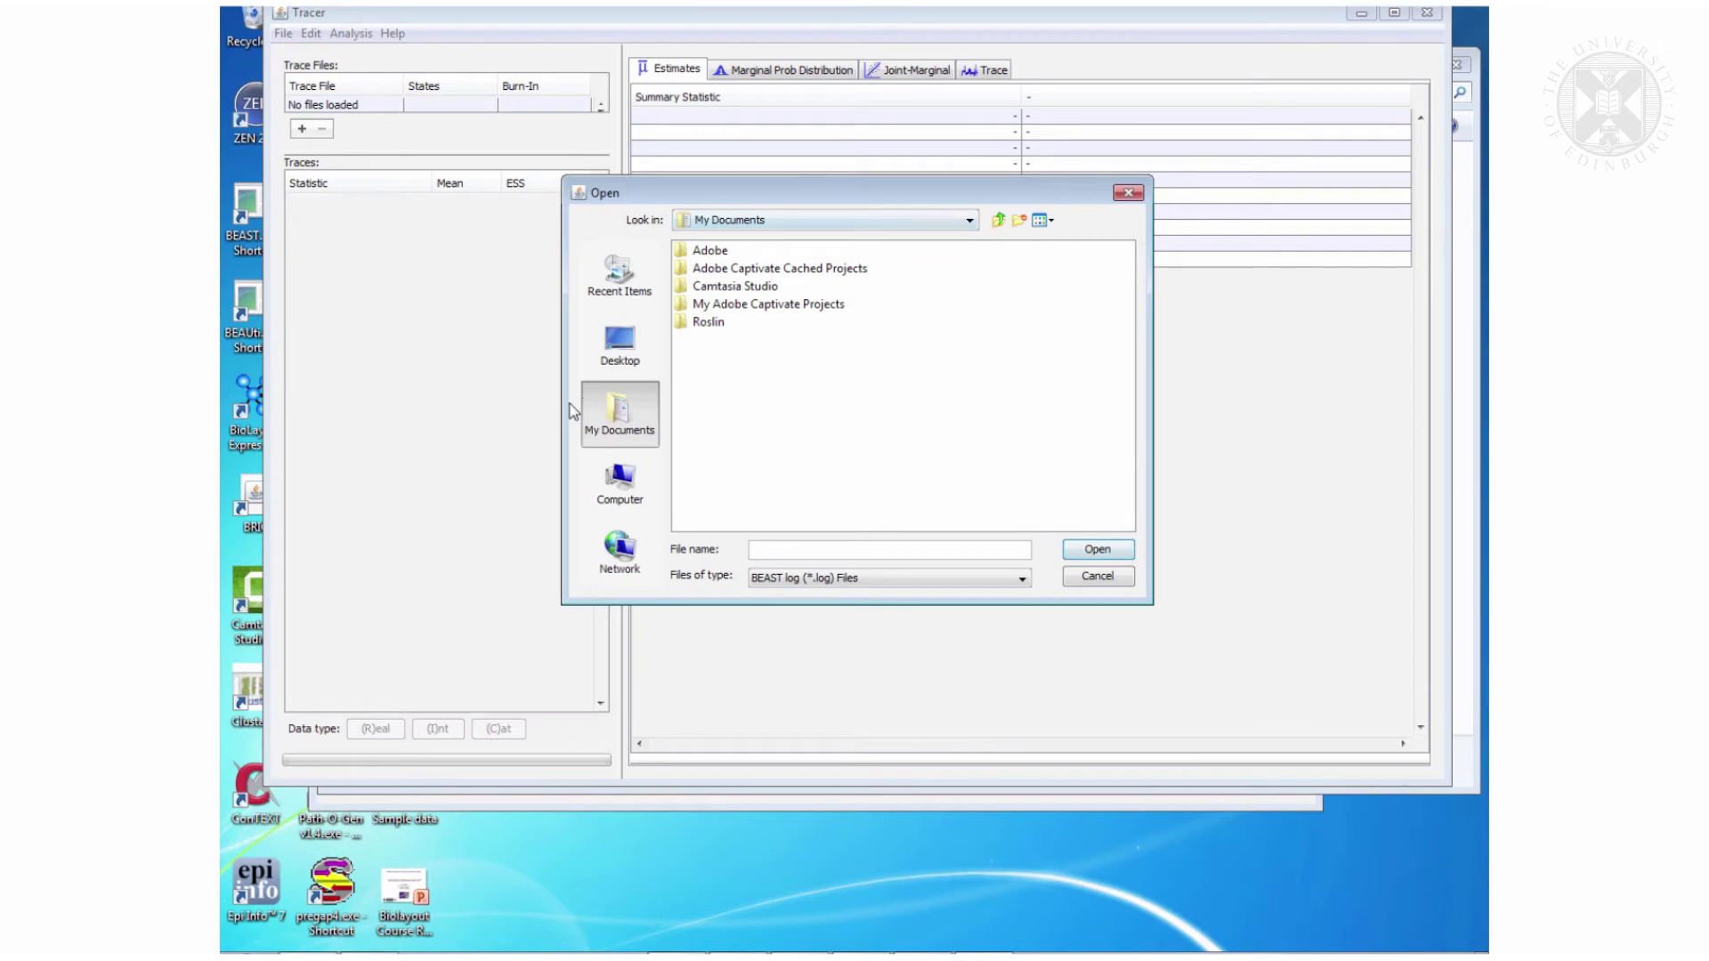
click(616, 485)
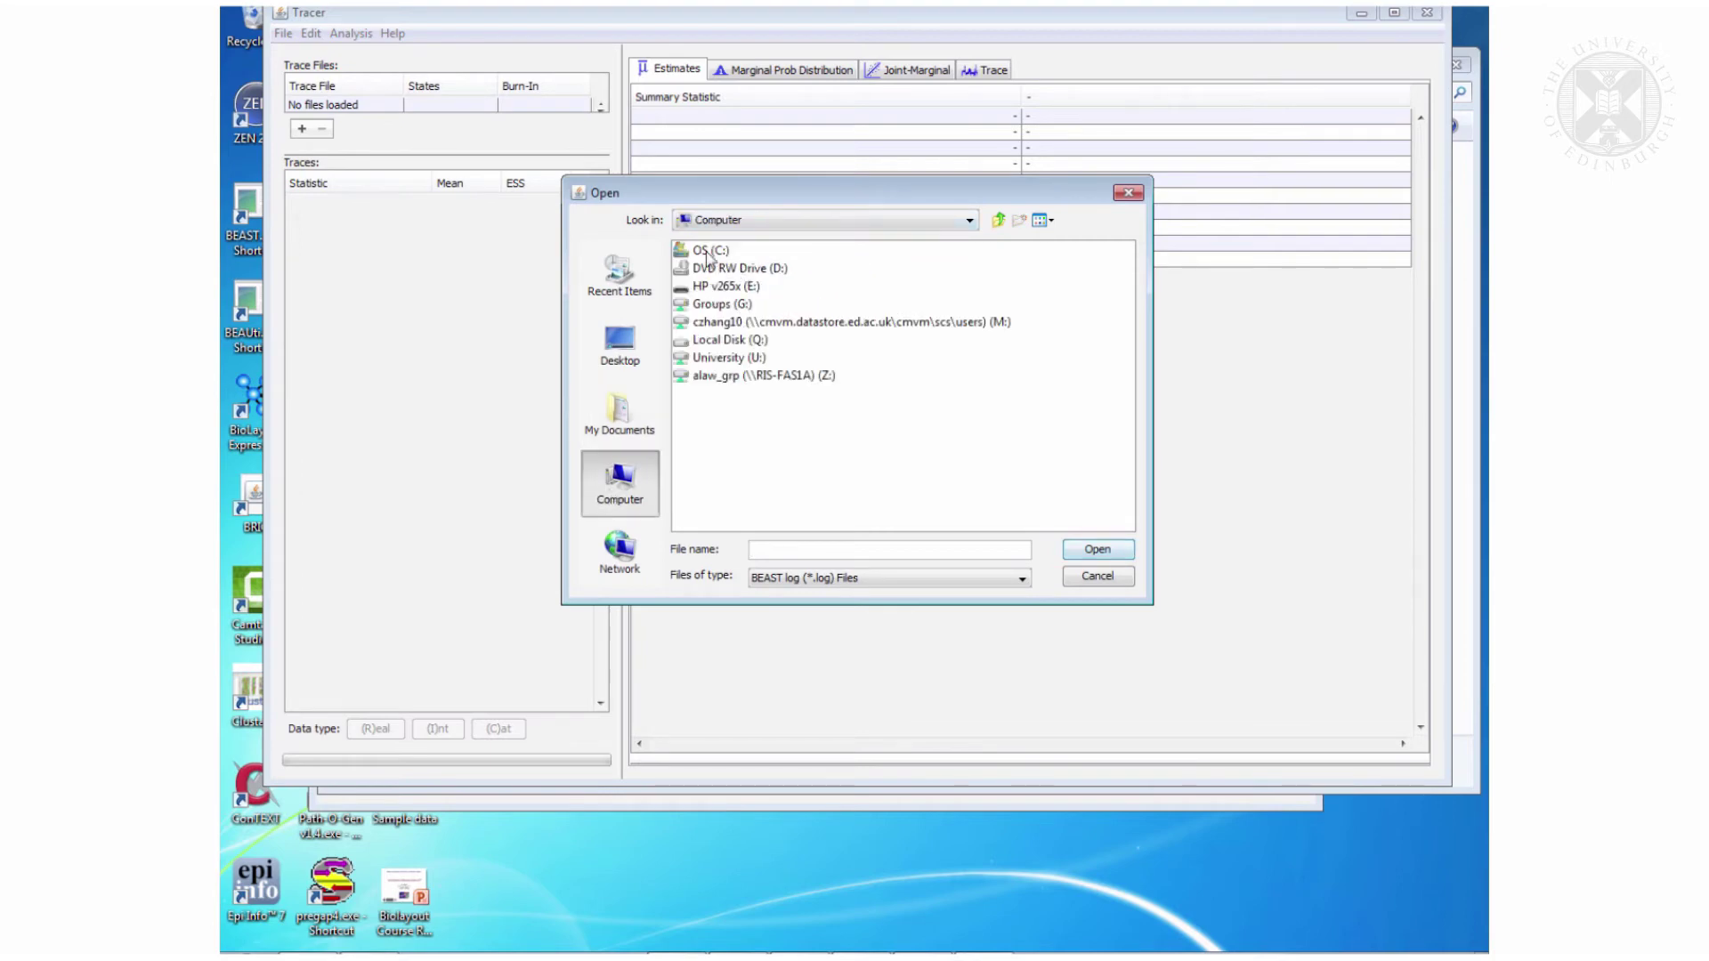
double_click(709, 250)
double_click(733, 269)
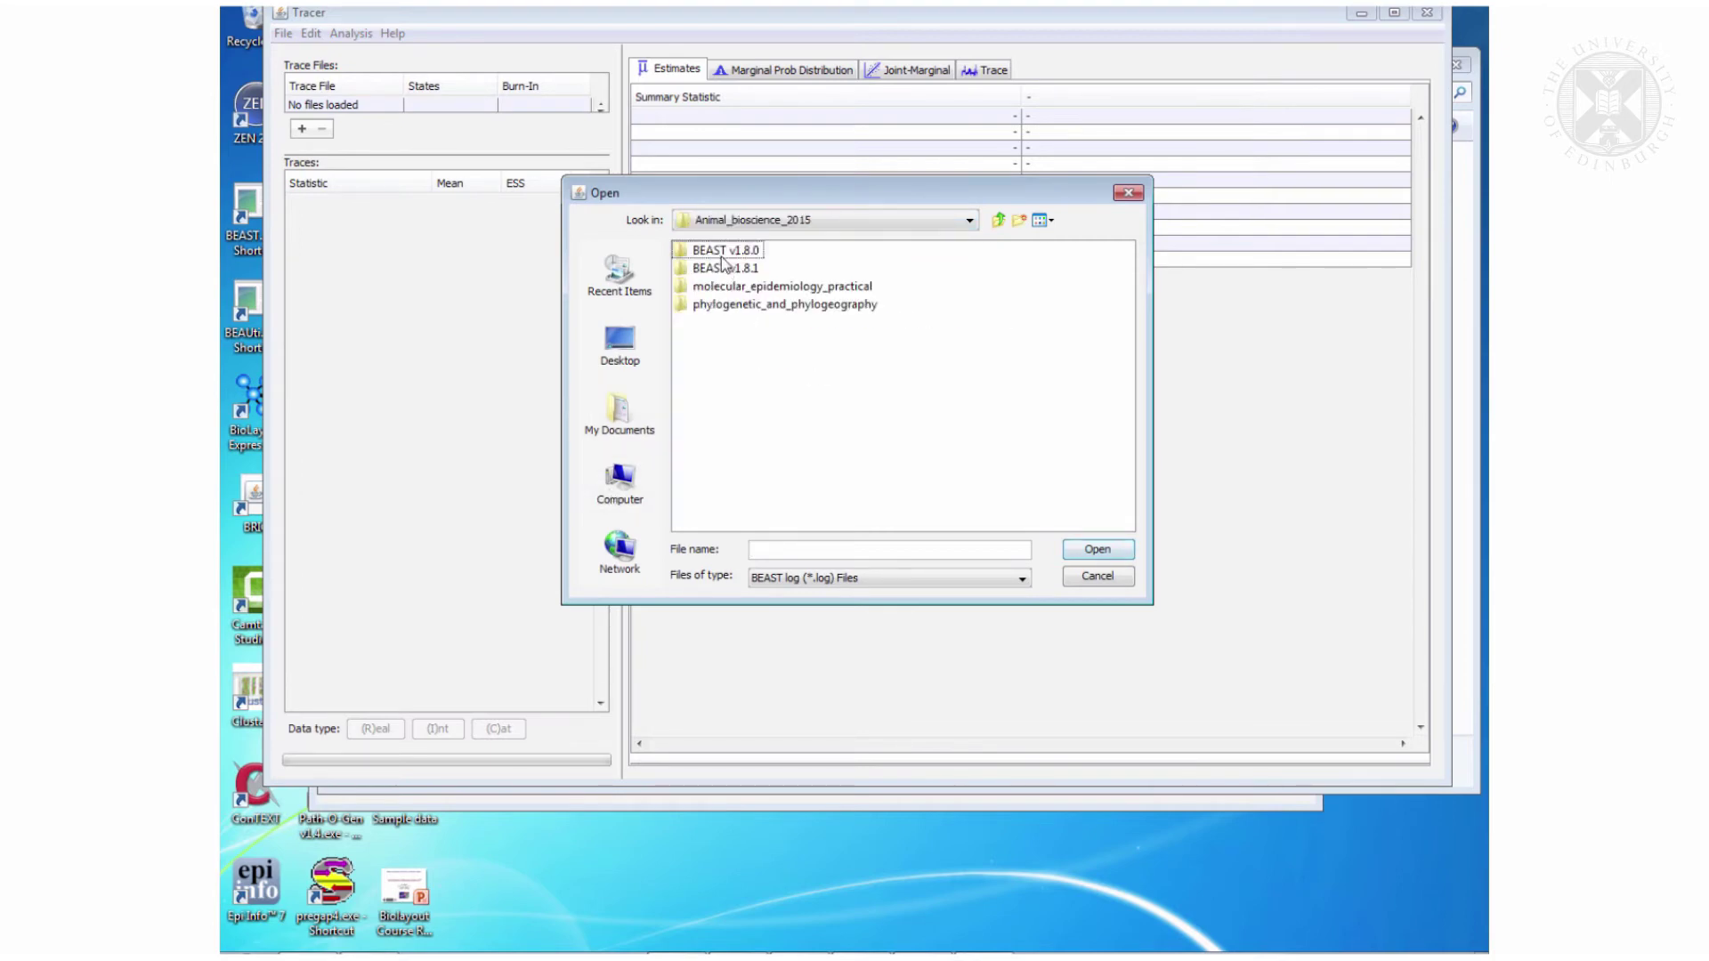
double_click(733, 307)
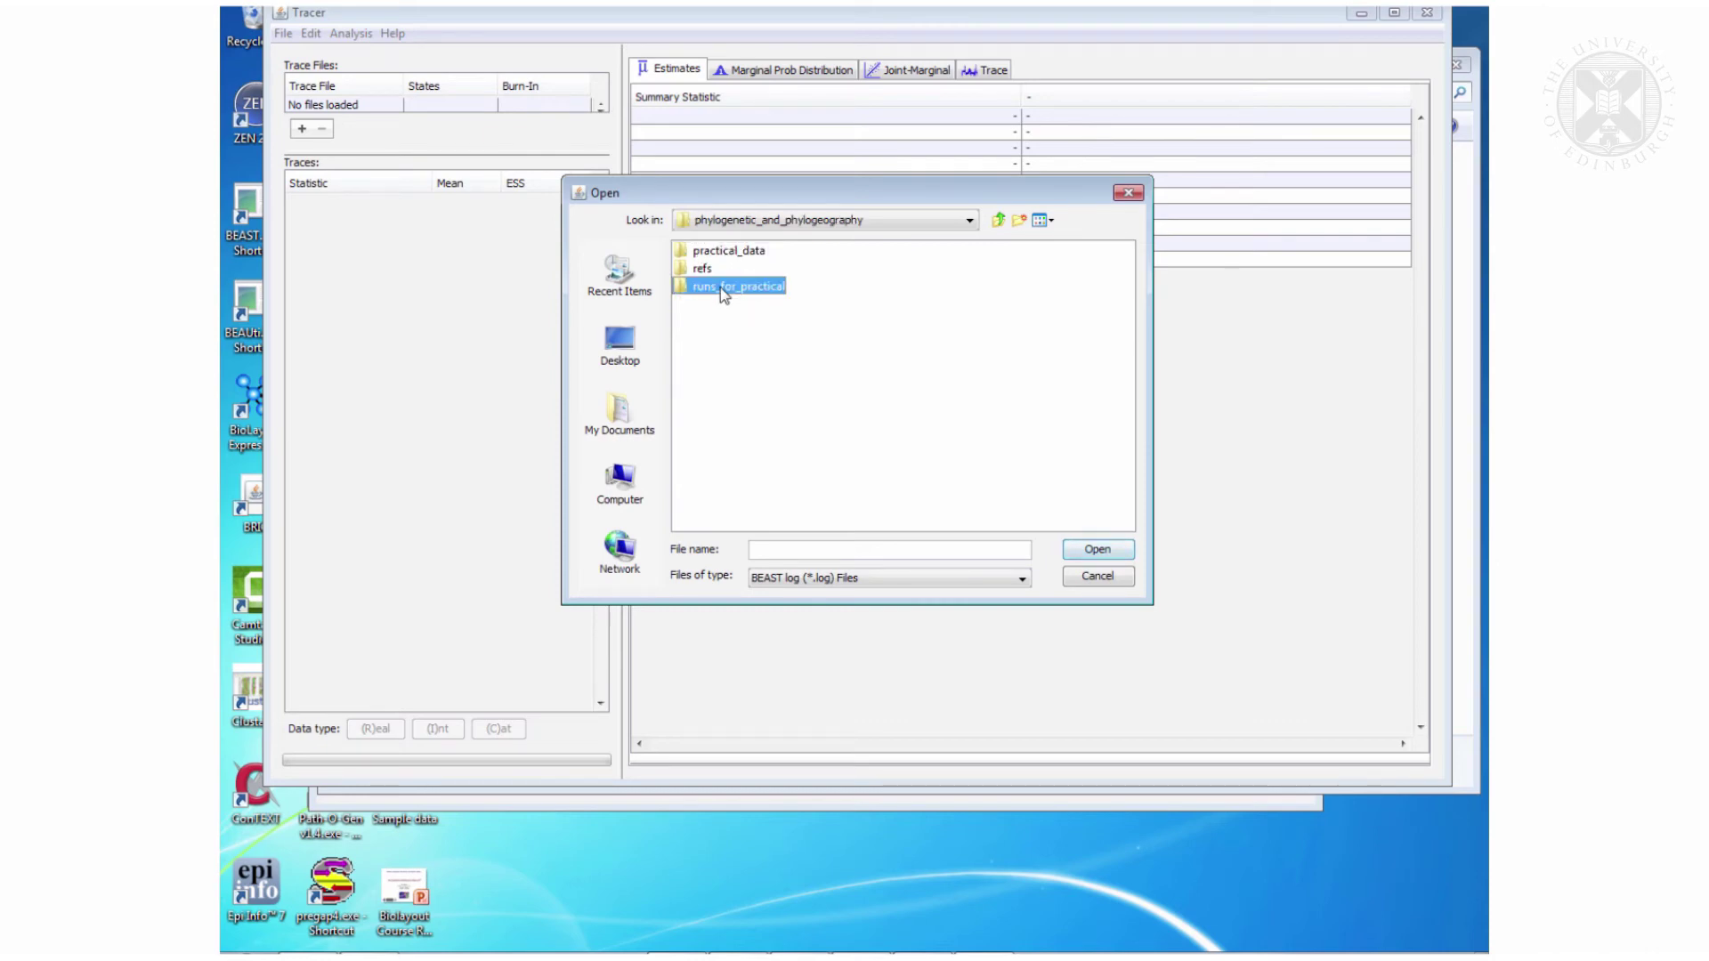
double_click(723, 290)
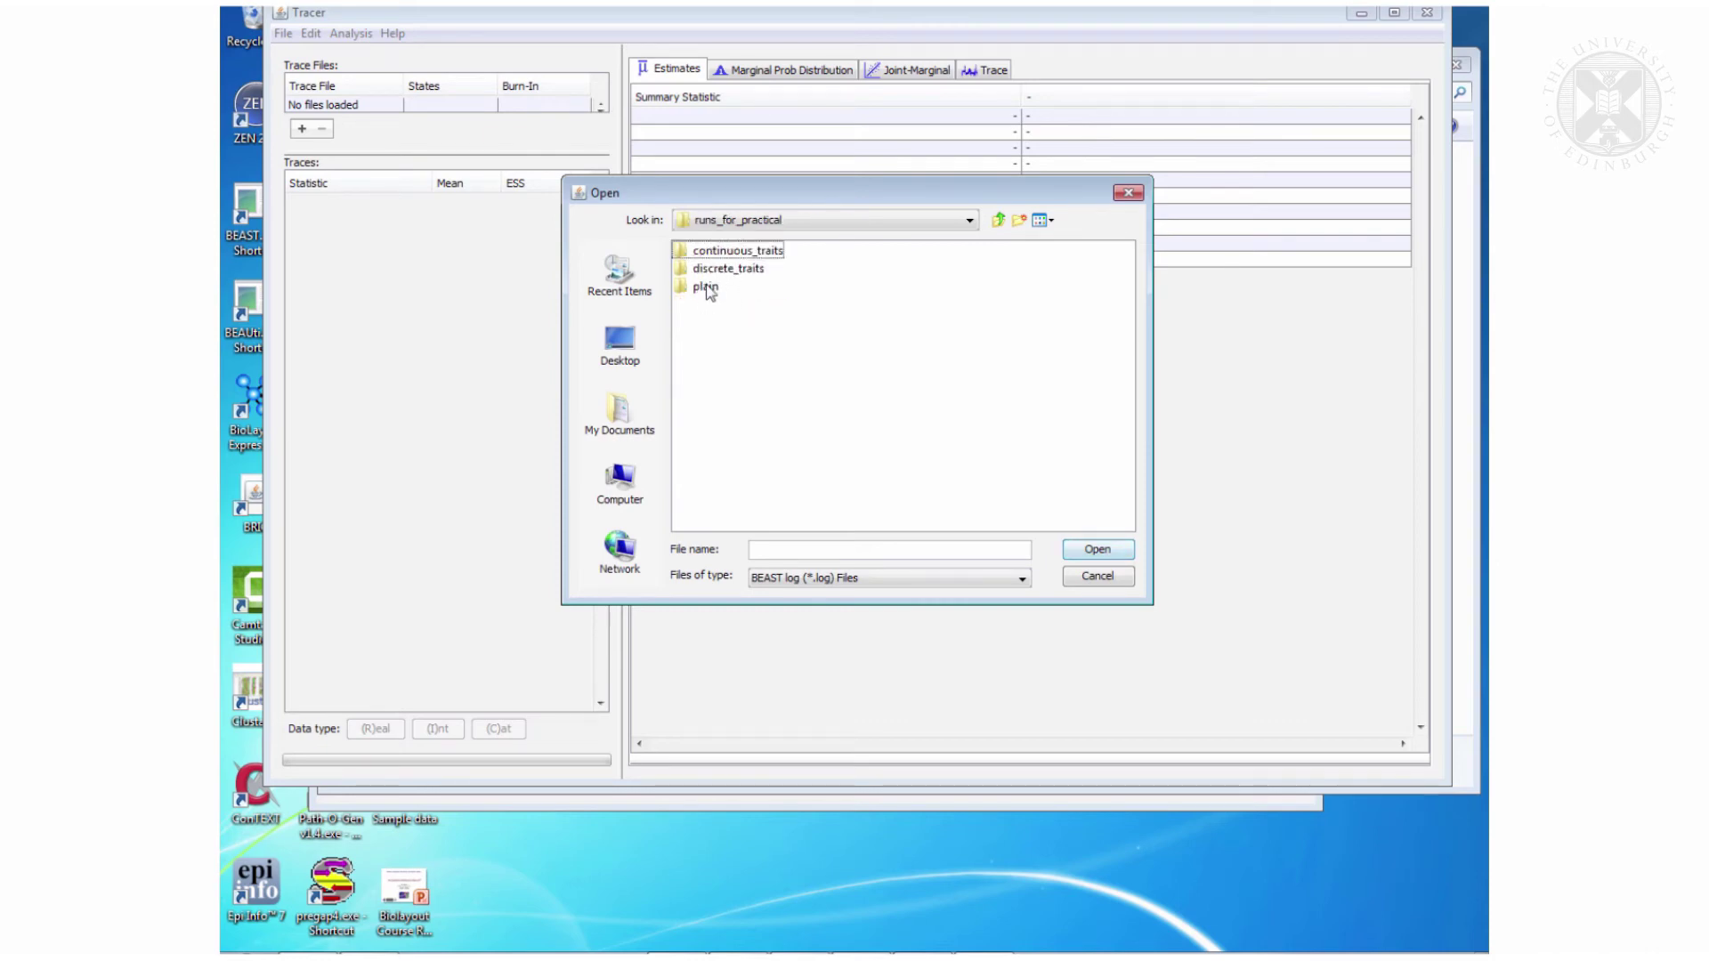
double_click(706, 288)
double_click(712, 255)
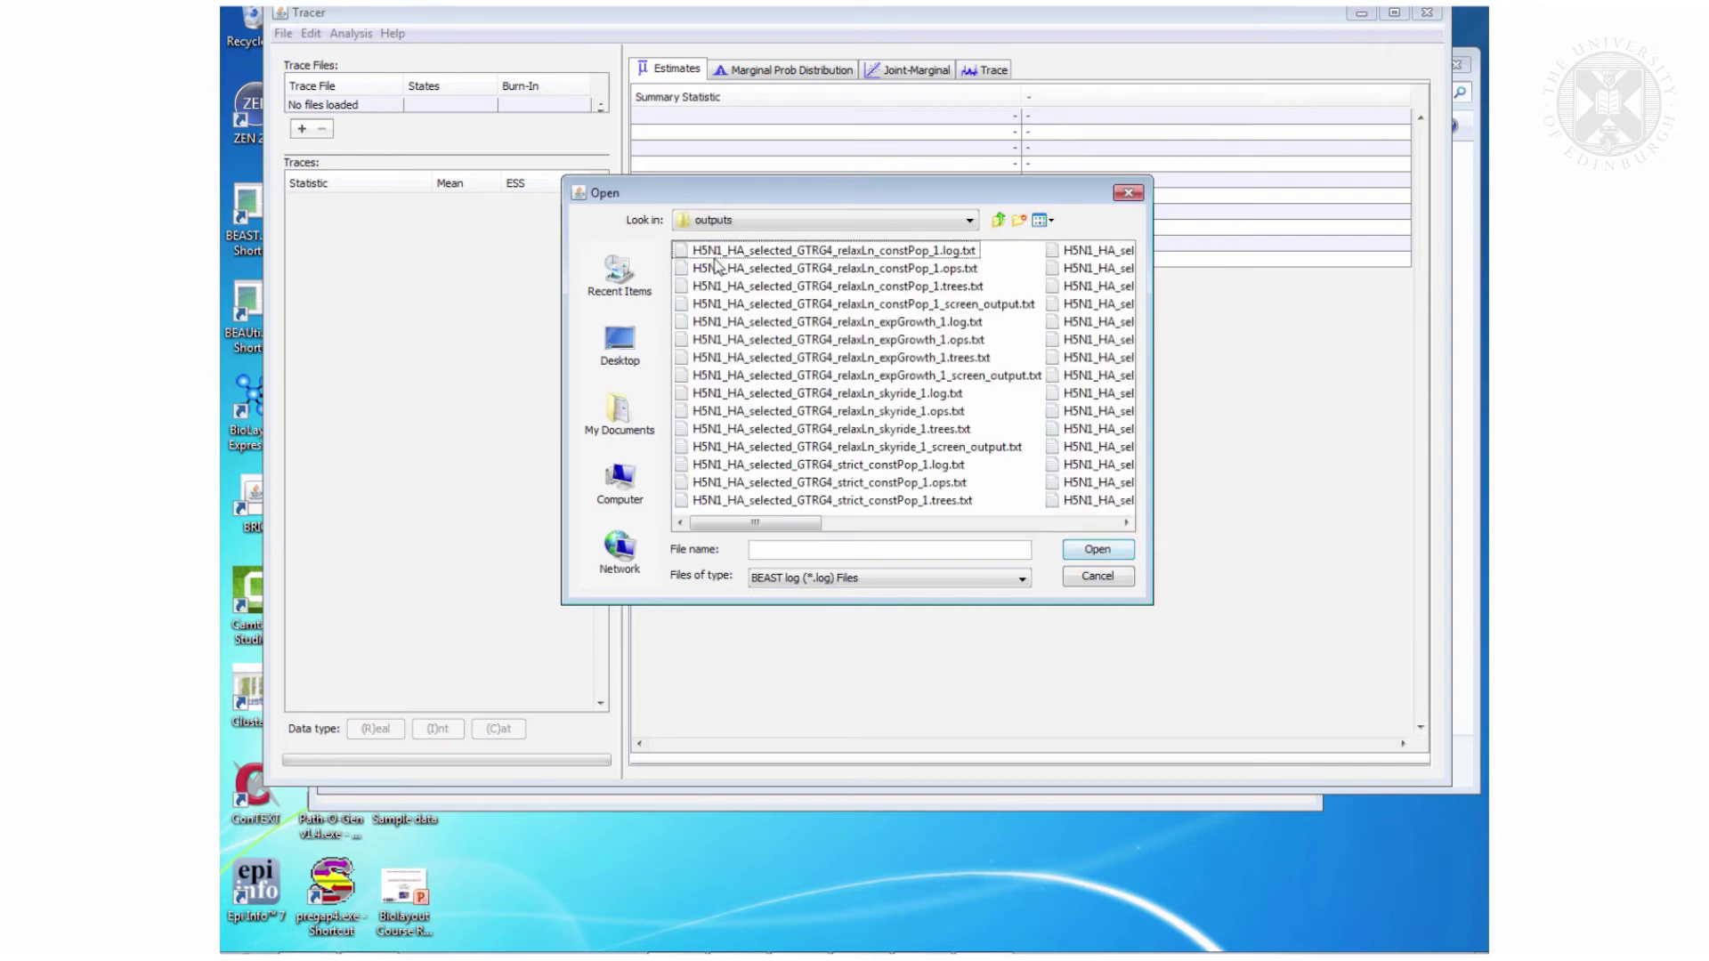
click(875, 253)
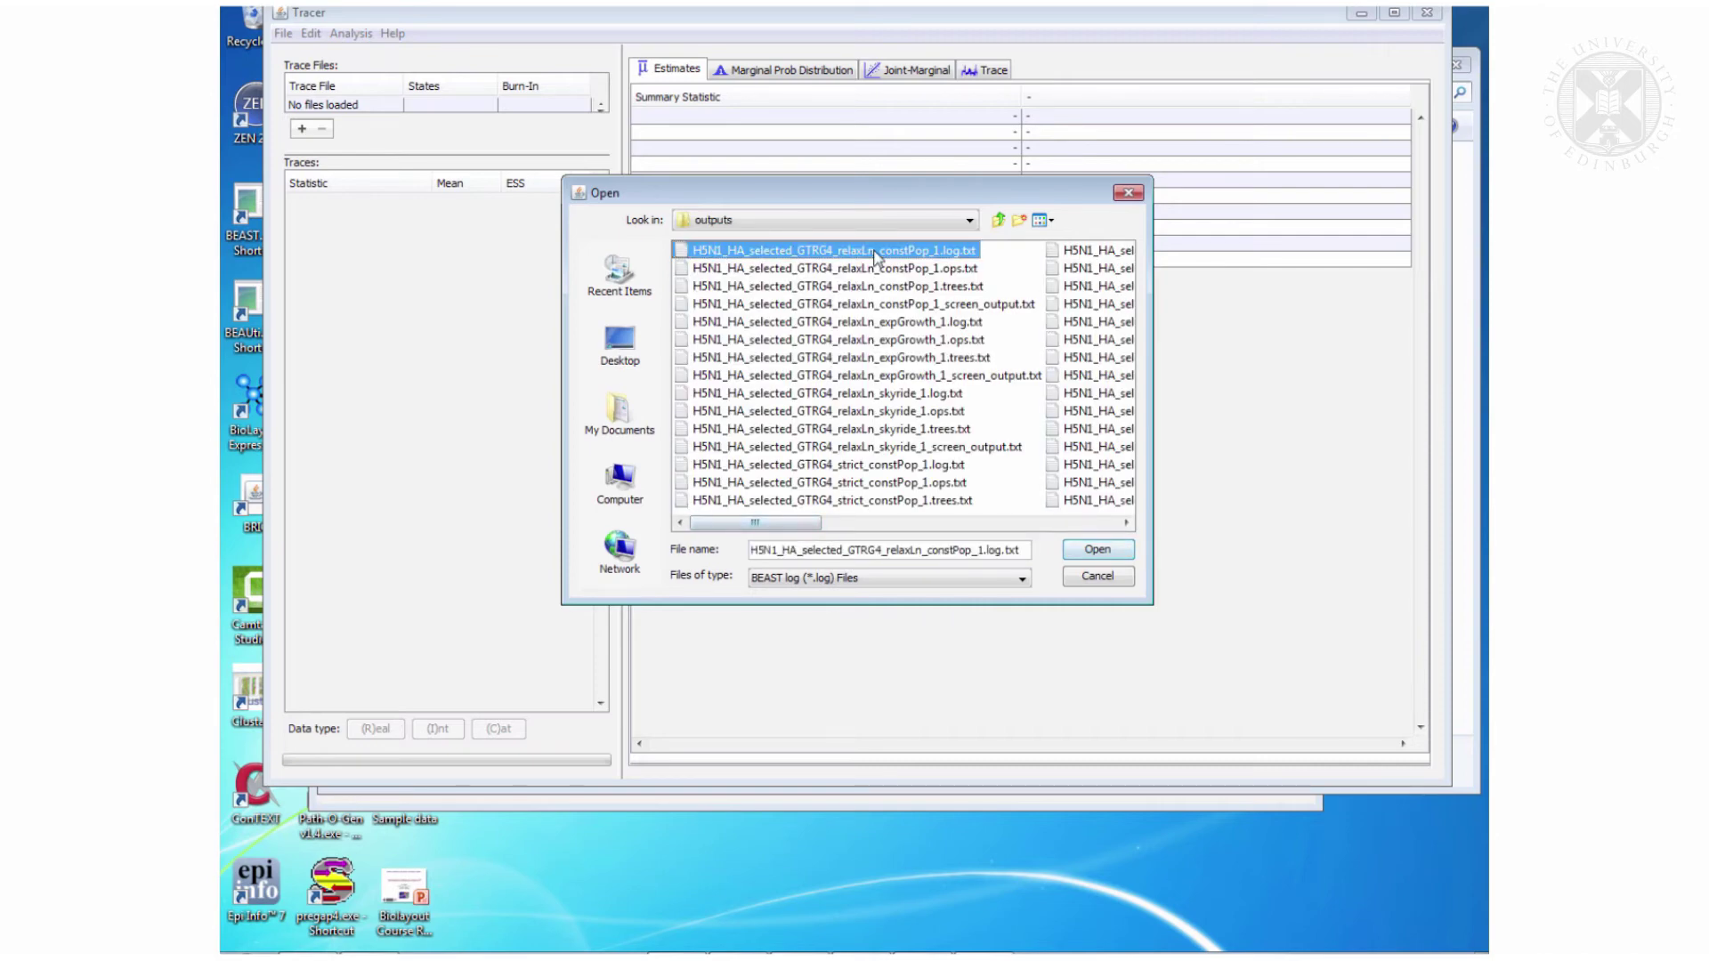
click(1094, 552)
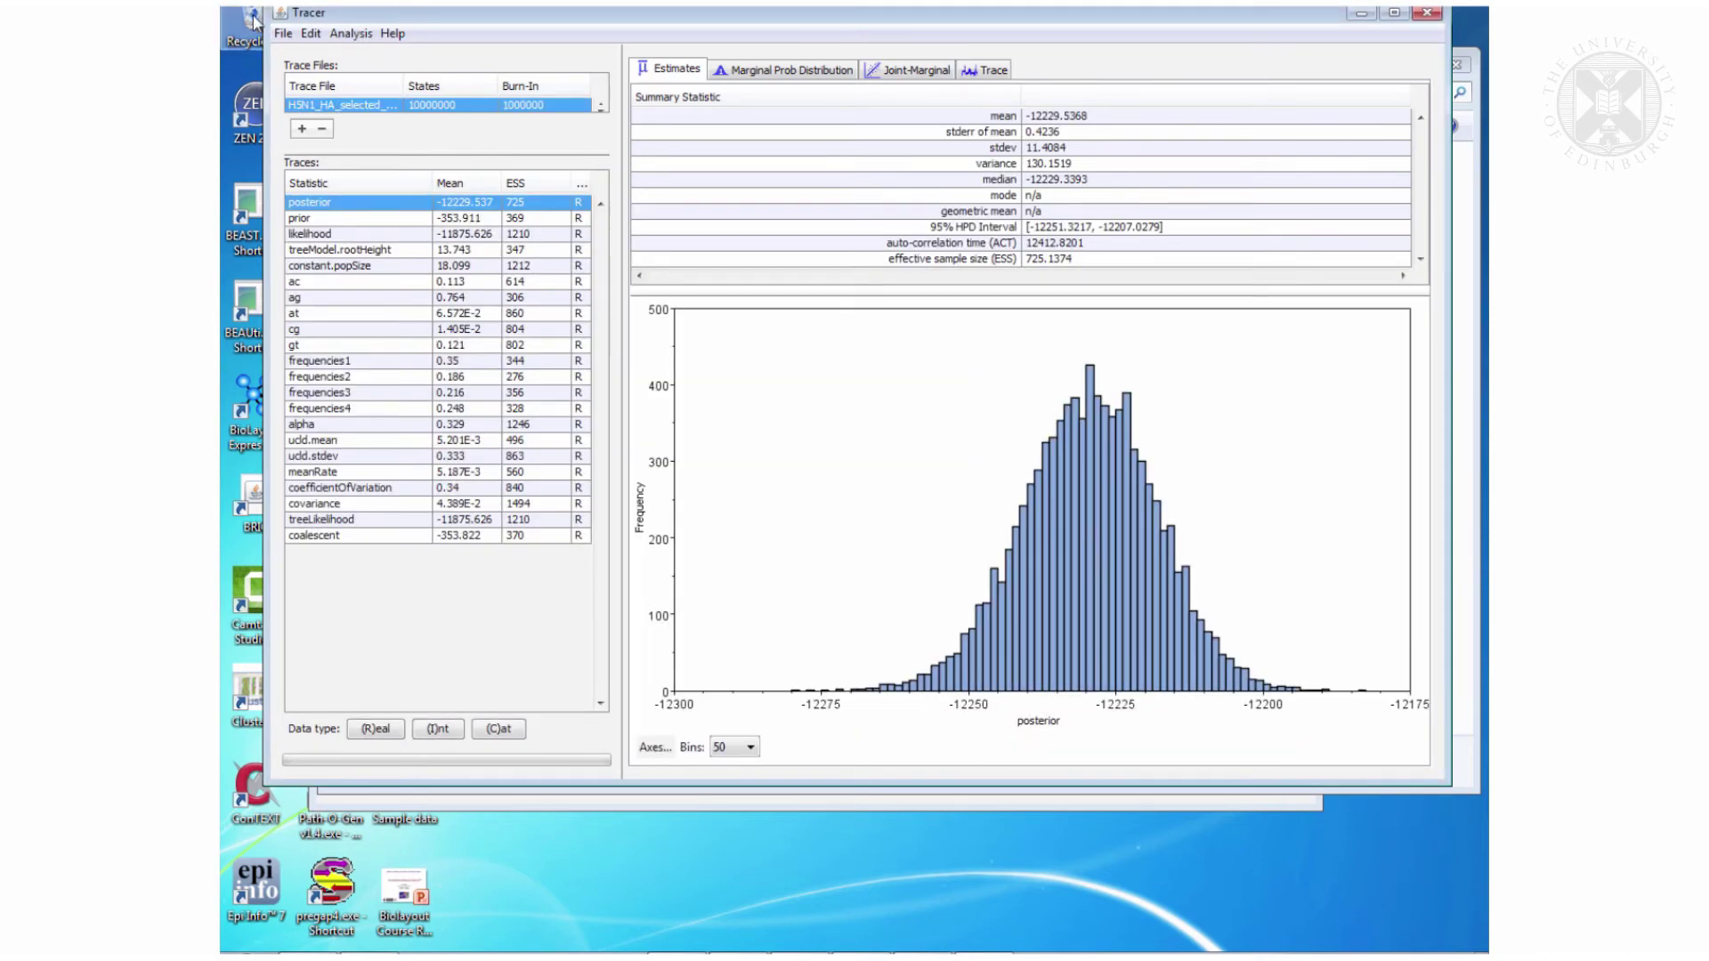
- Widen the trace tables and Trace File column so full file names show
drag(614, 153, 801, 141)
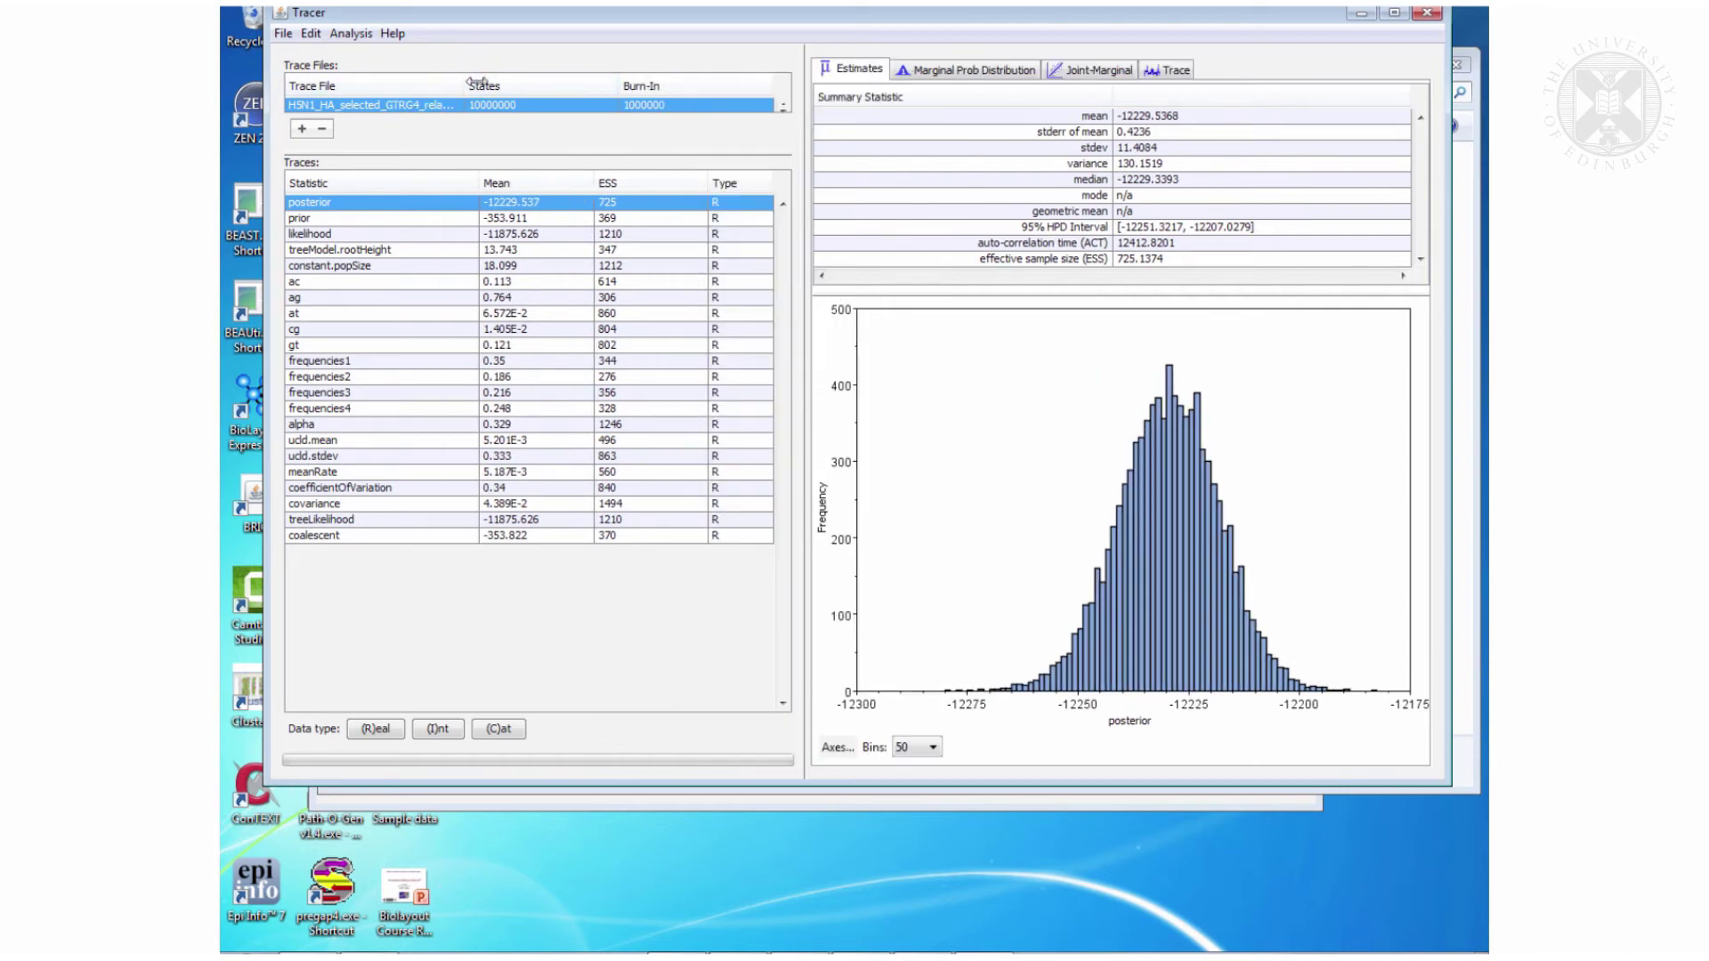
drag(460, 87, 610, 86)
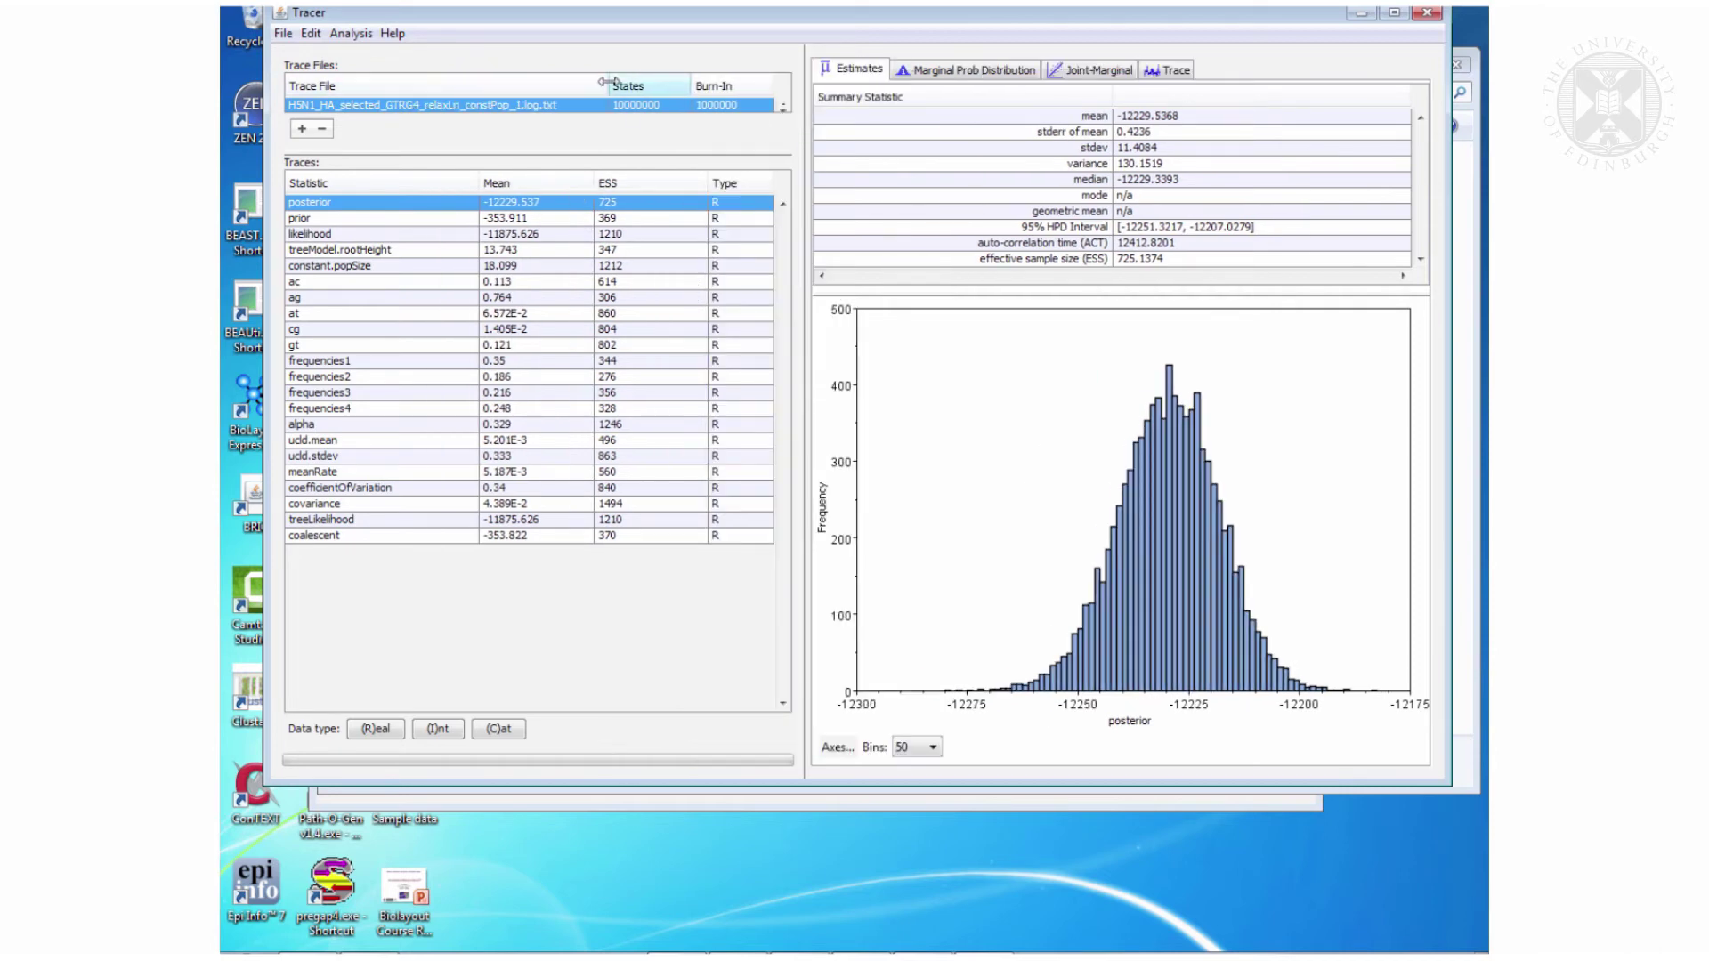
click(282, 33)
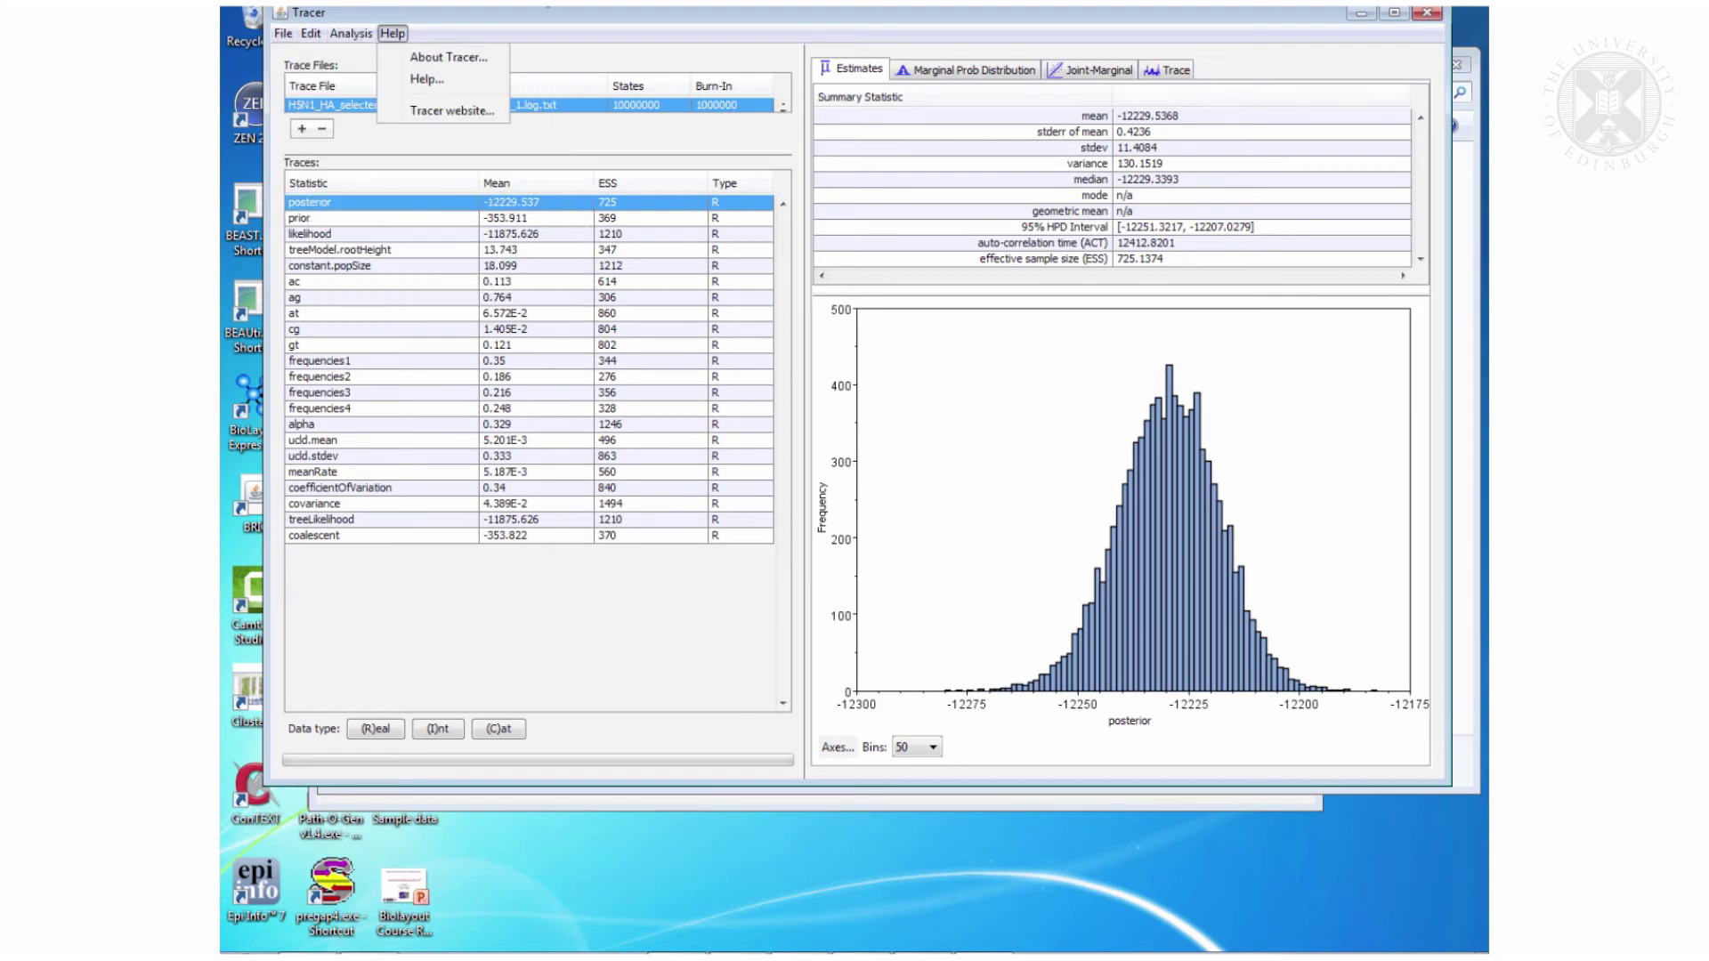
click(547, 18)
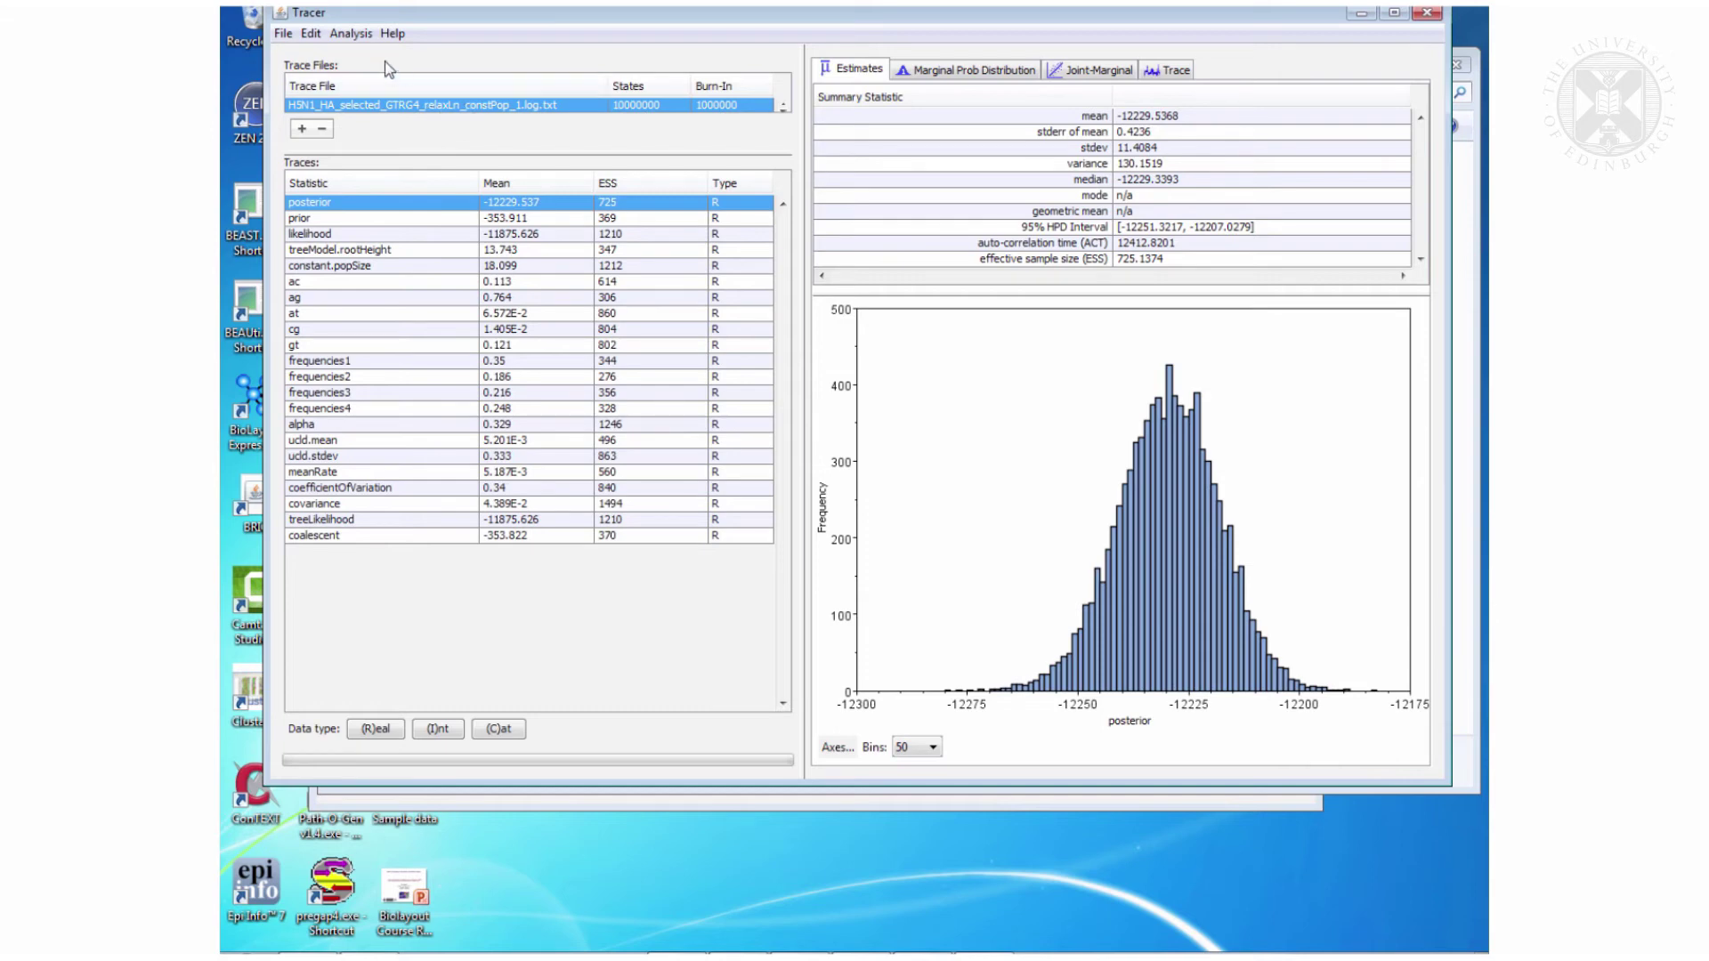
- Import H5N1_HA_selected_SRD06_relaxLn_constPop_1.log.txt, filtering the list with *SRD06*rel*const*
click(281, 34)
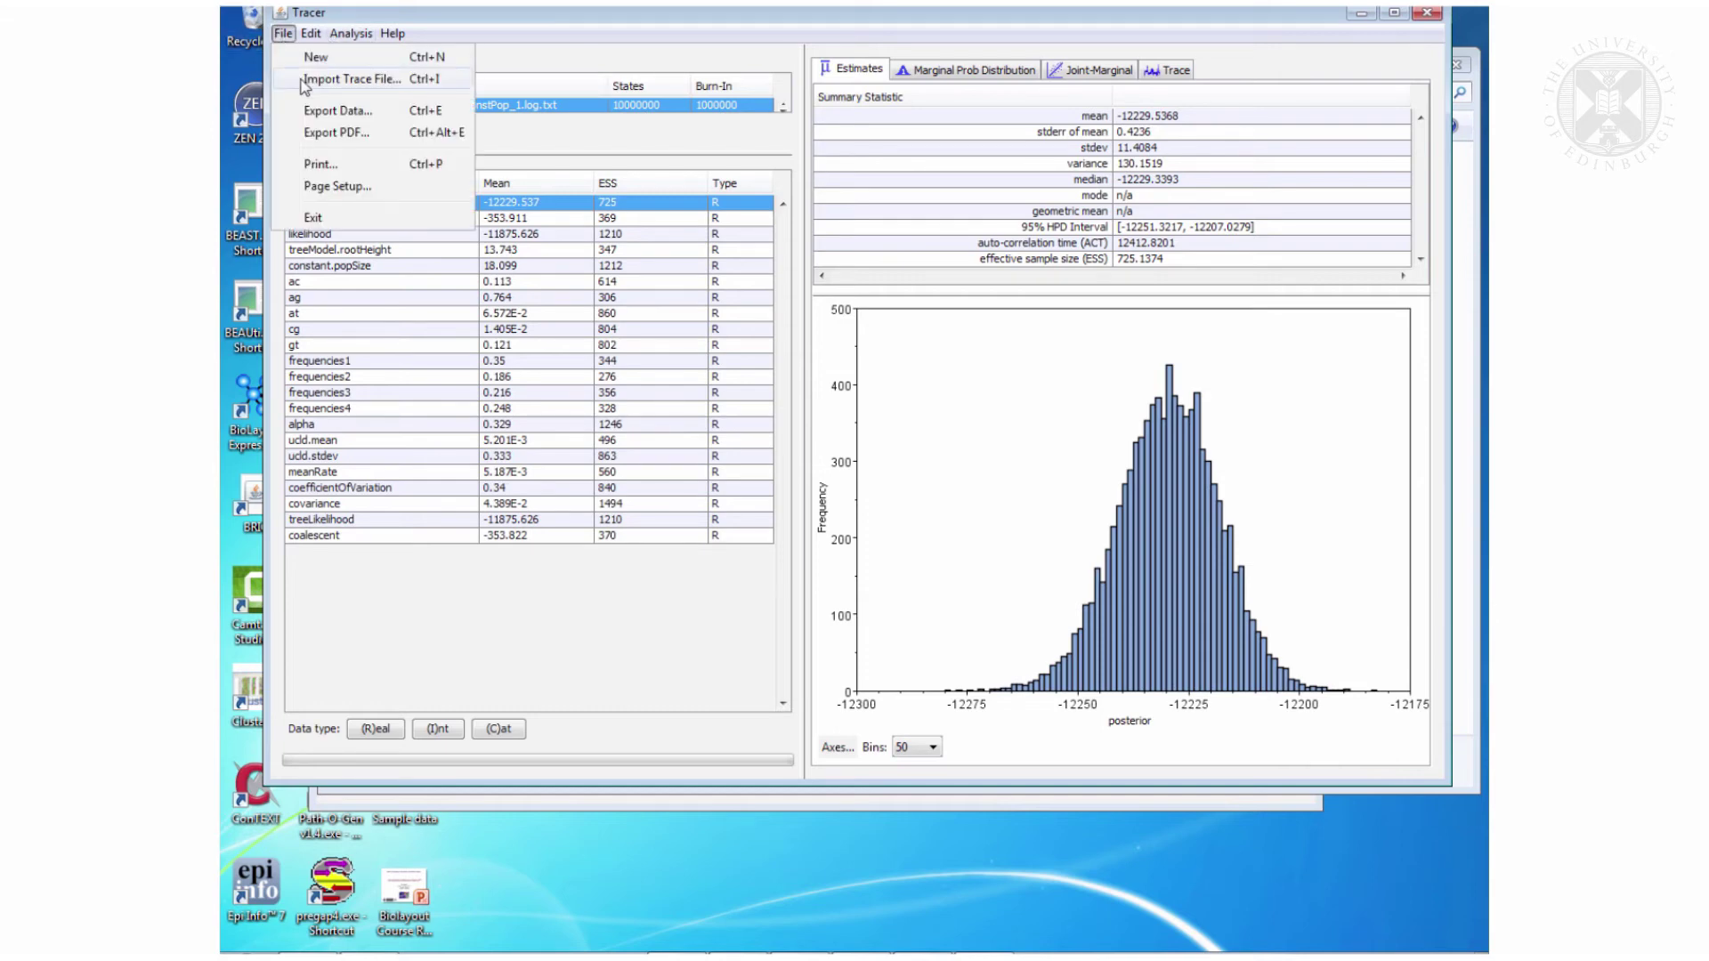
click(303, 80)
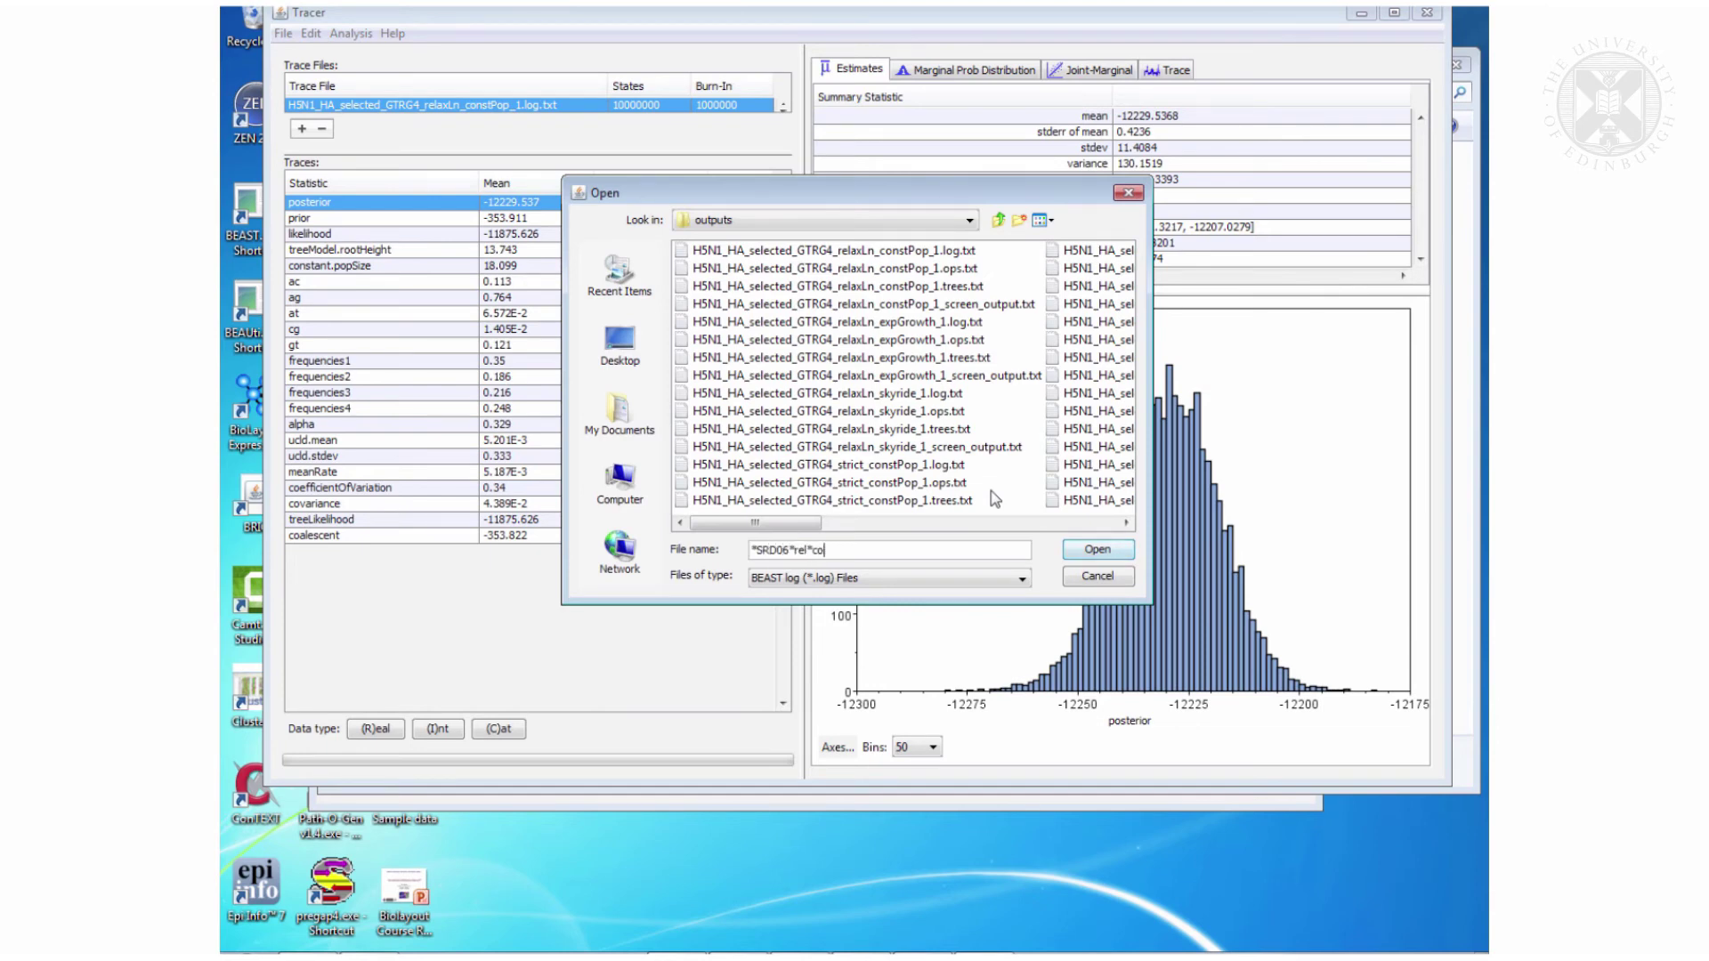
key(Return)
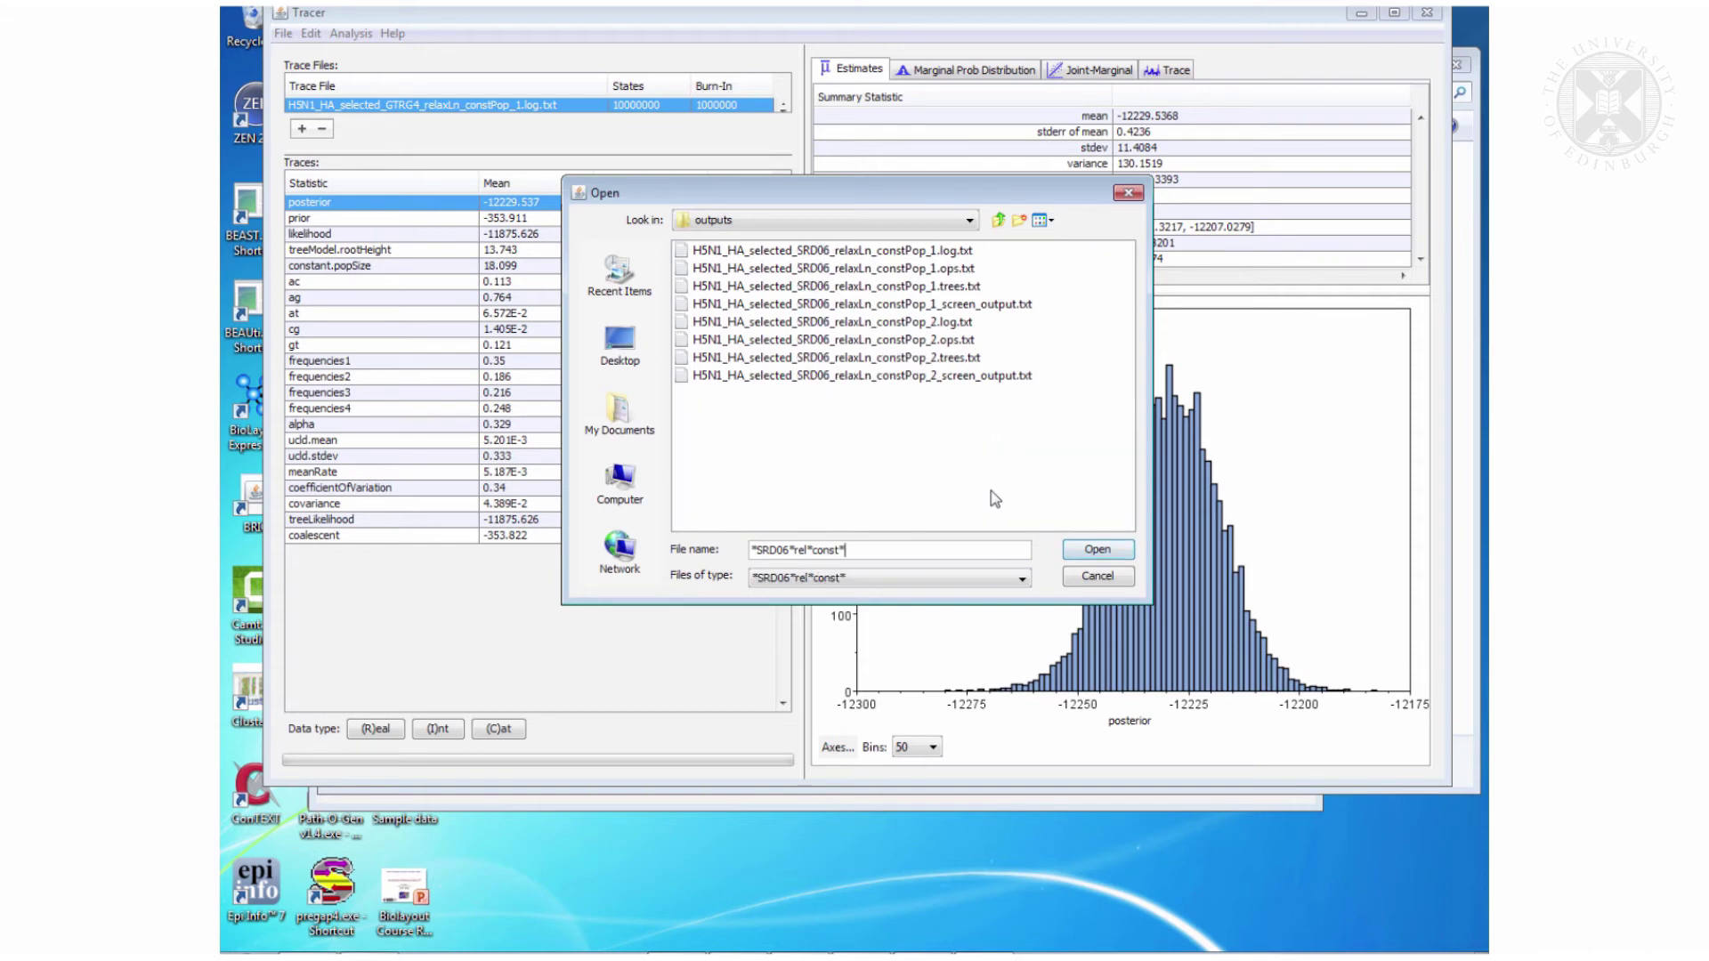
click(889, 253)
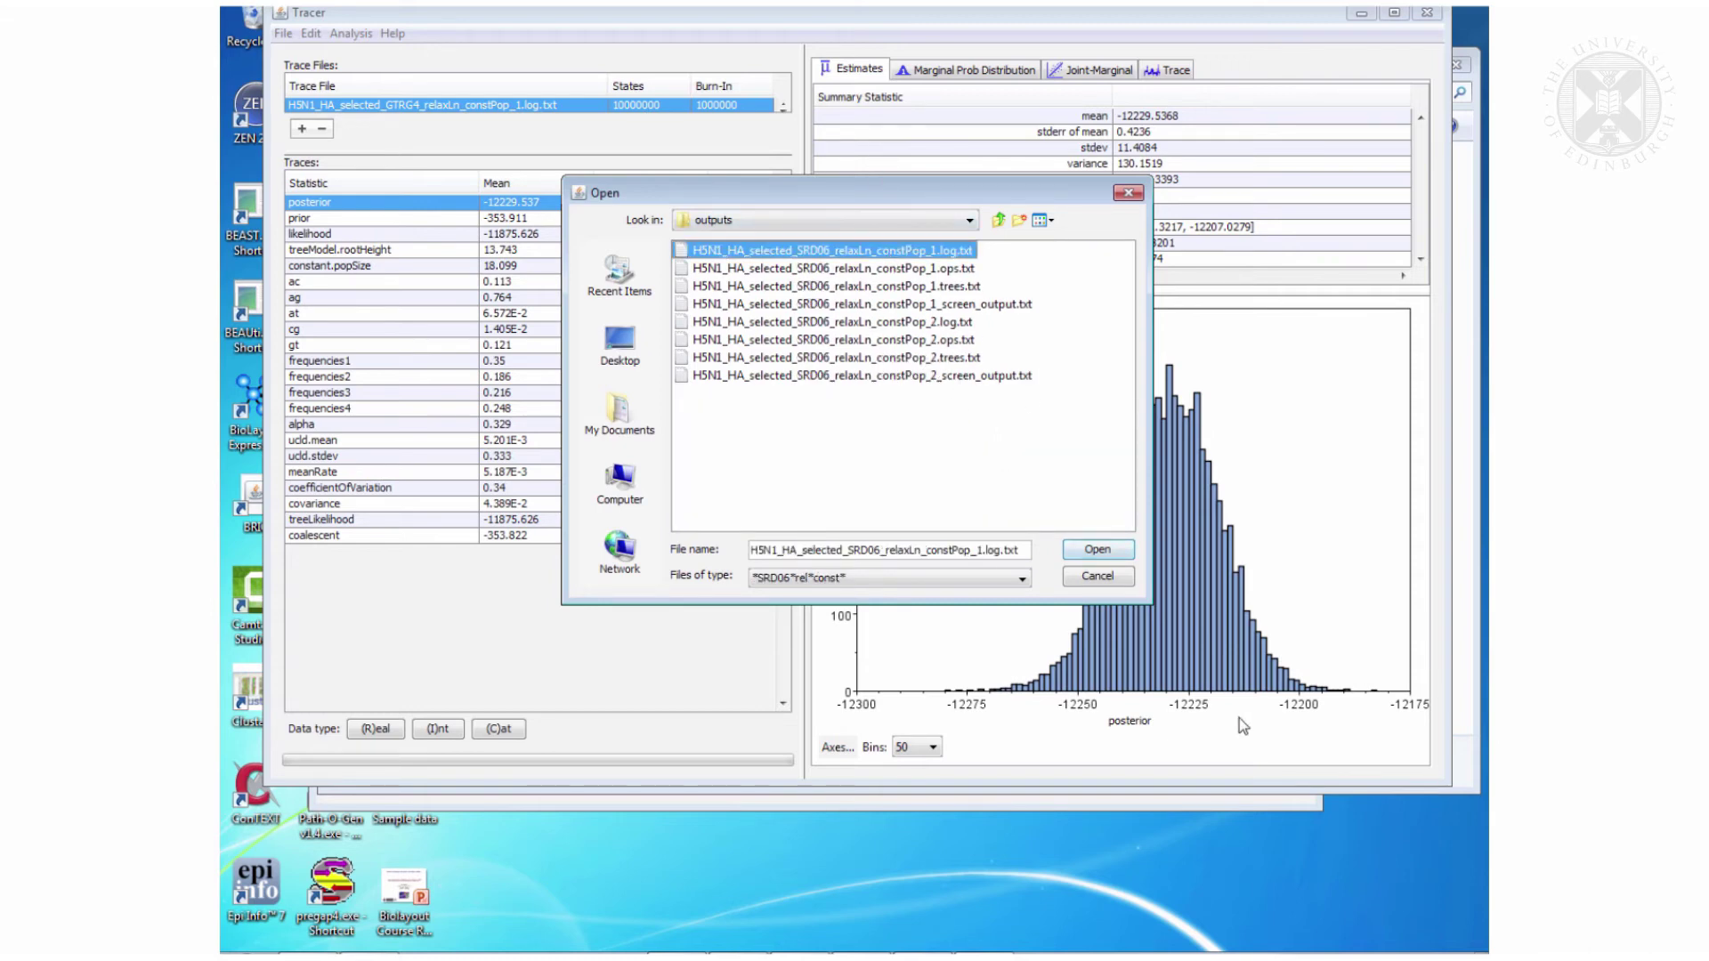
click(1119, 552)
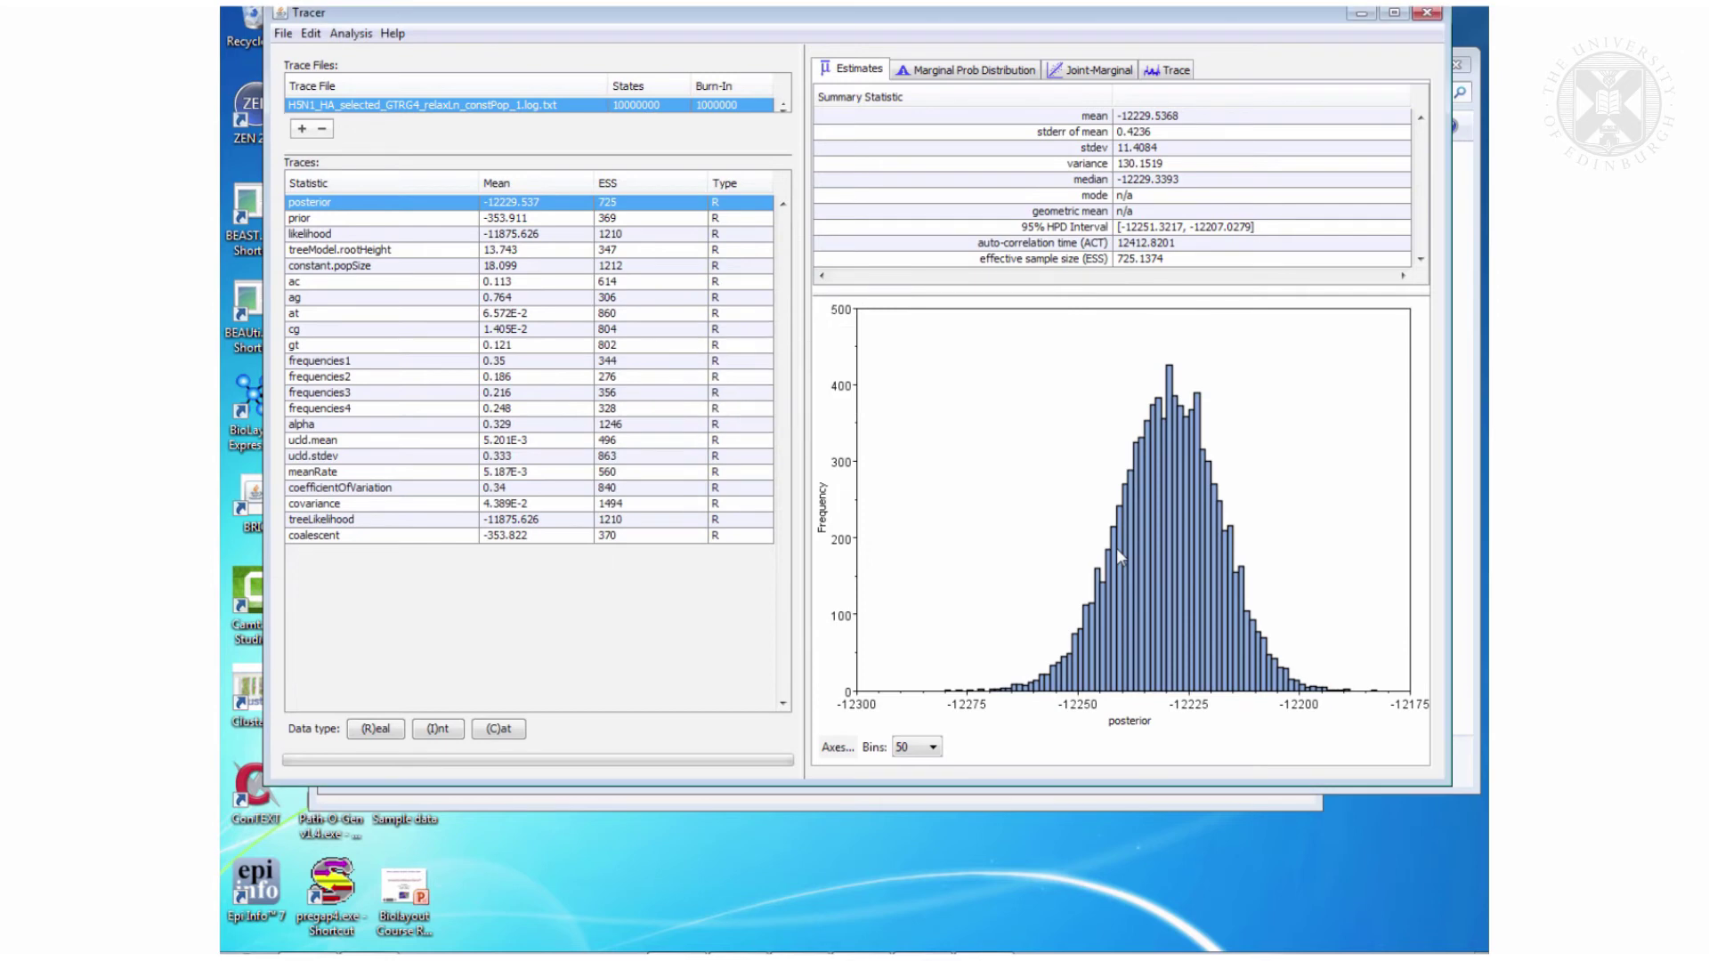
- Select both logs and compare prior, likelihood, treeModel.rootHeight, then posterior across the runs
click(398, 107)
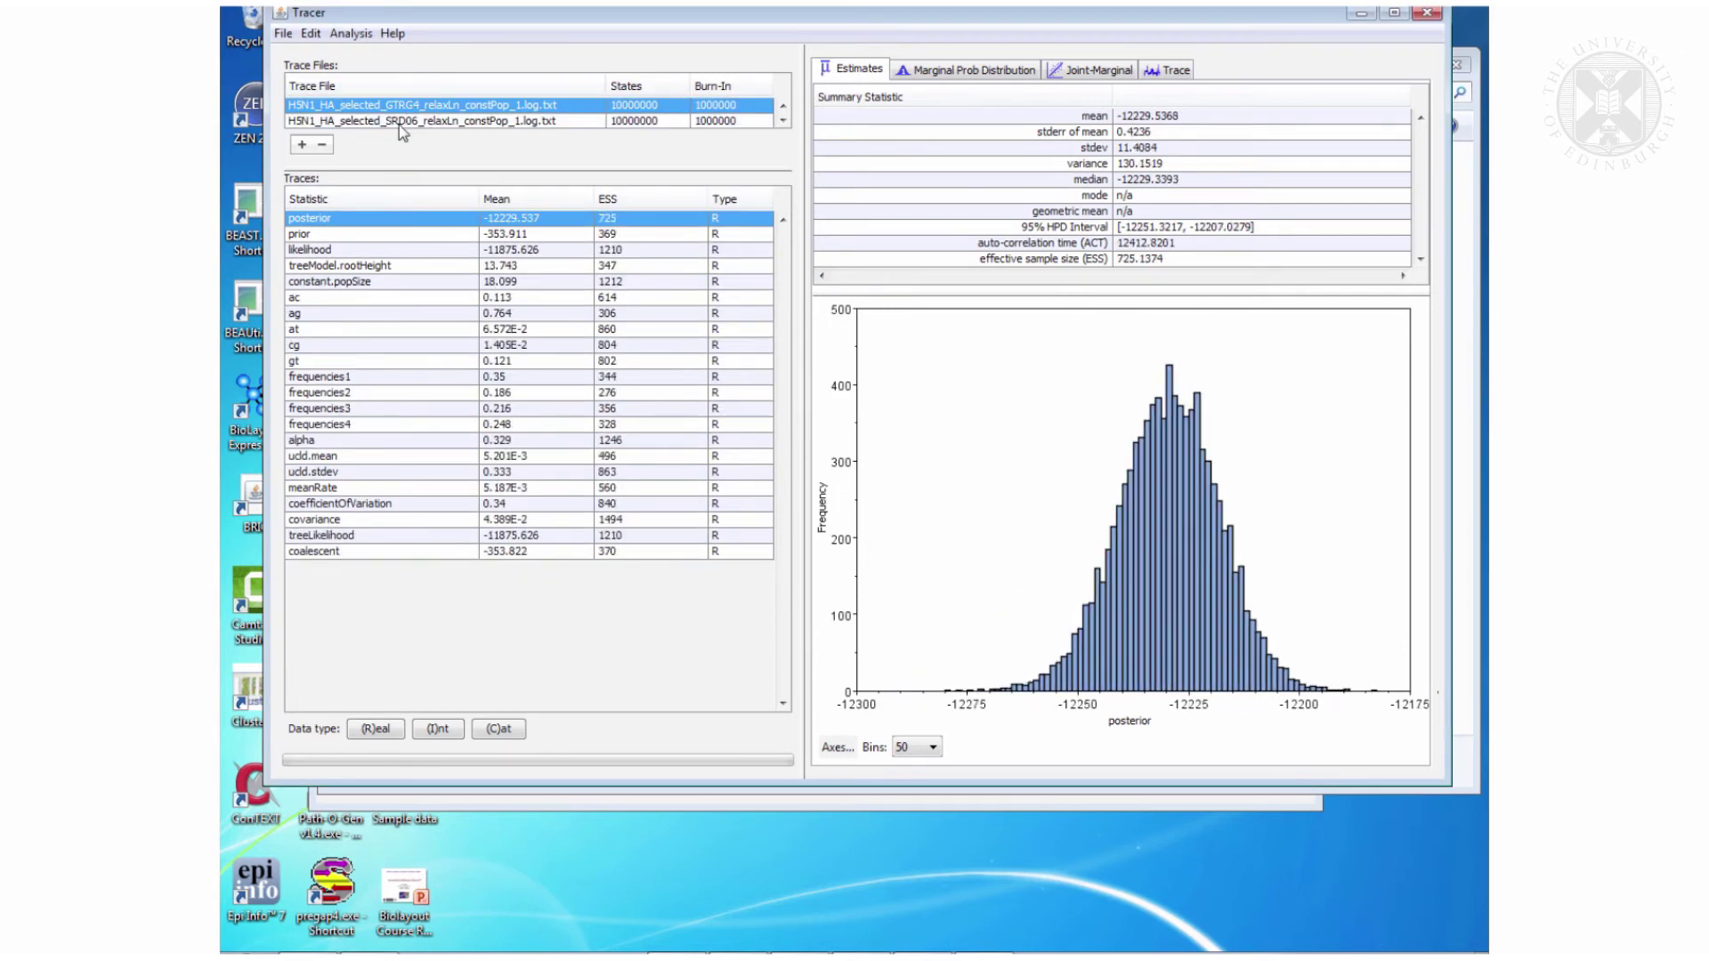
shift+click(397, 121)
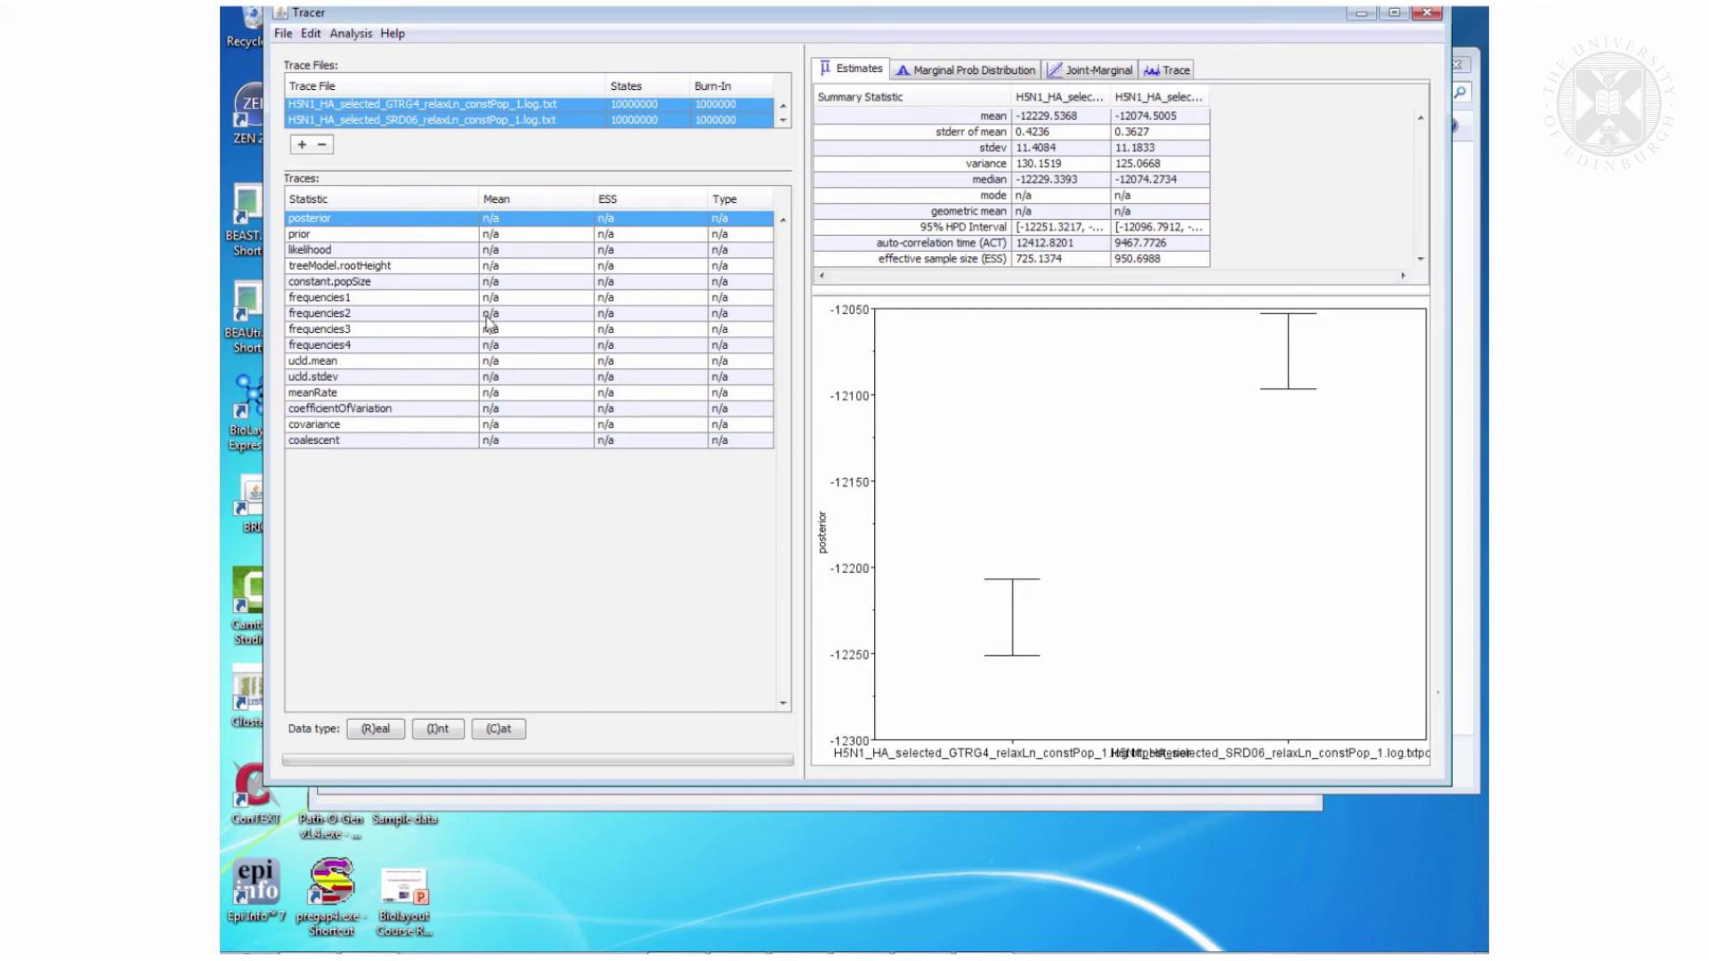
click(392, 238)
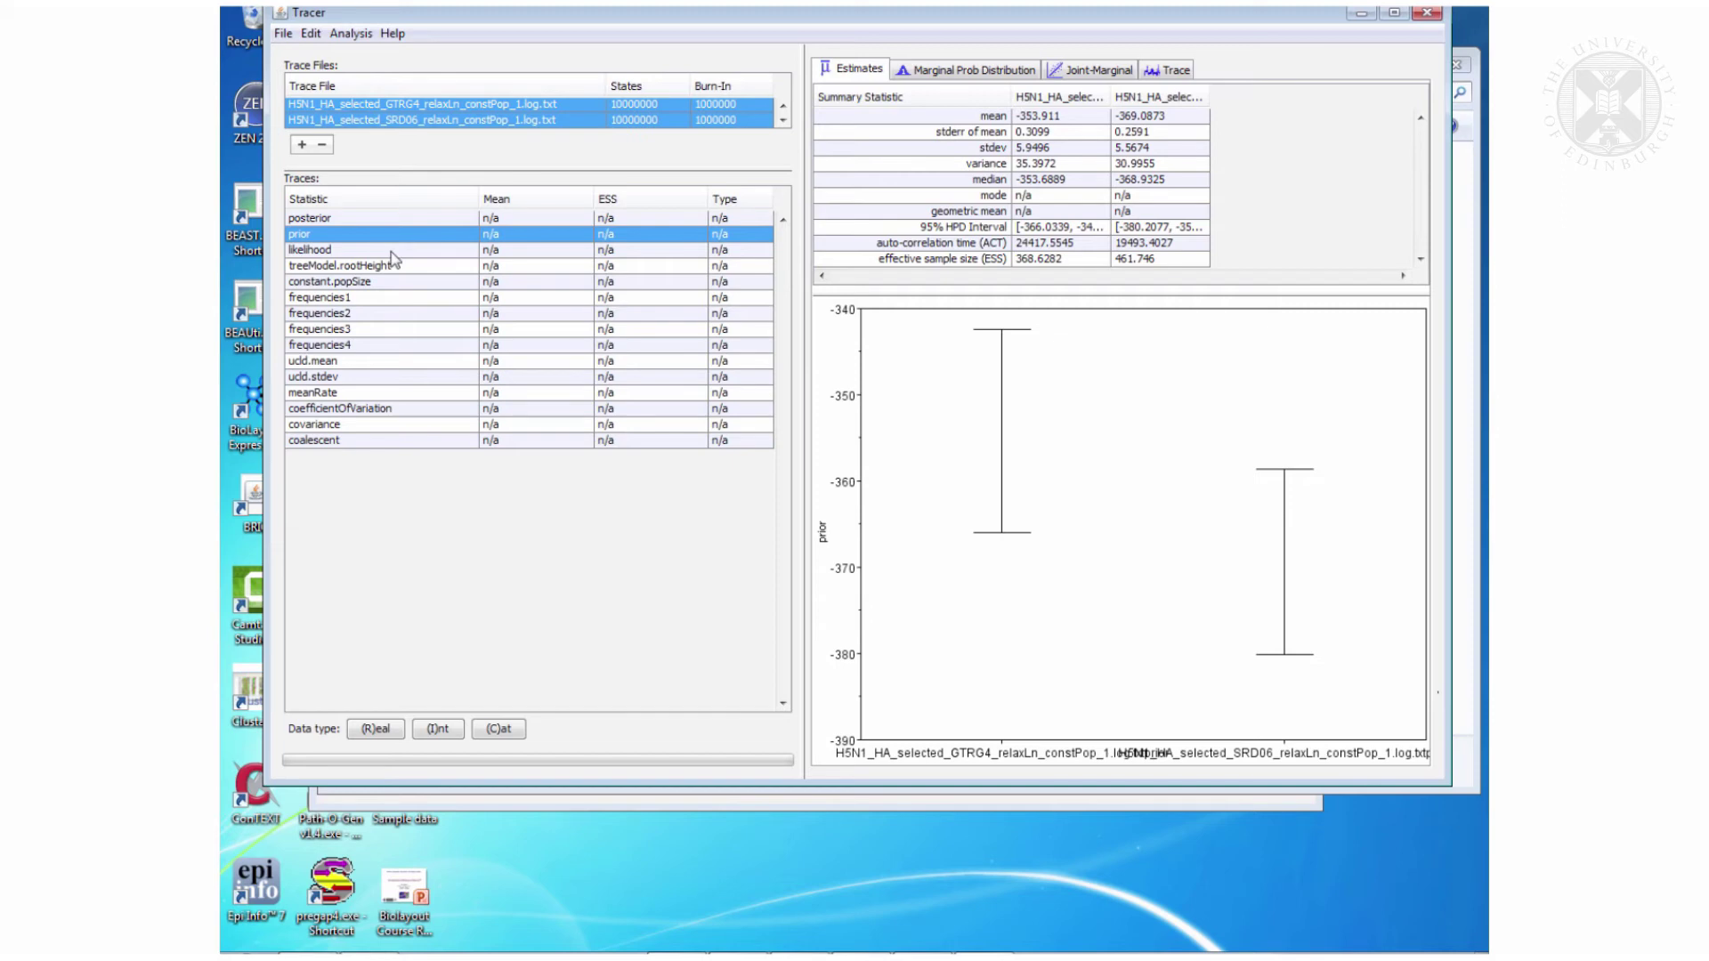
click(391, 253)
click(398, 266)
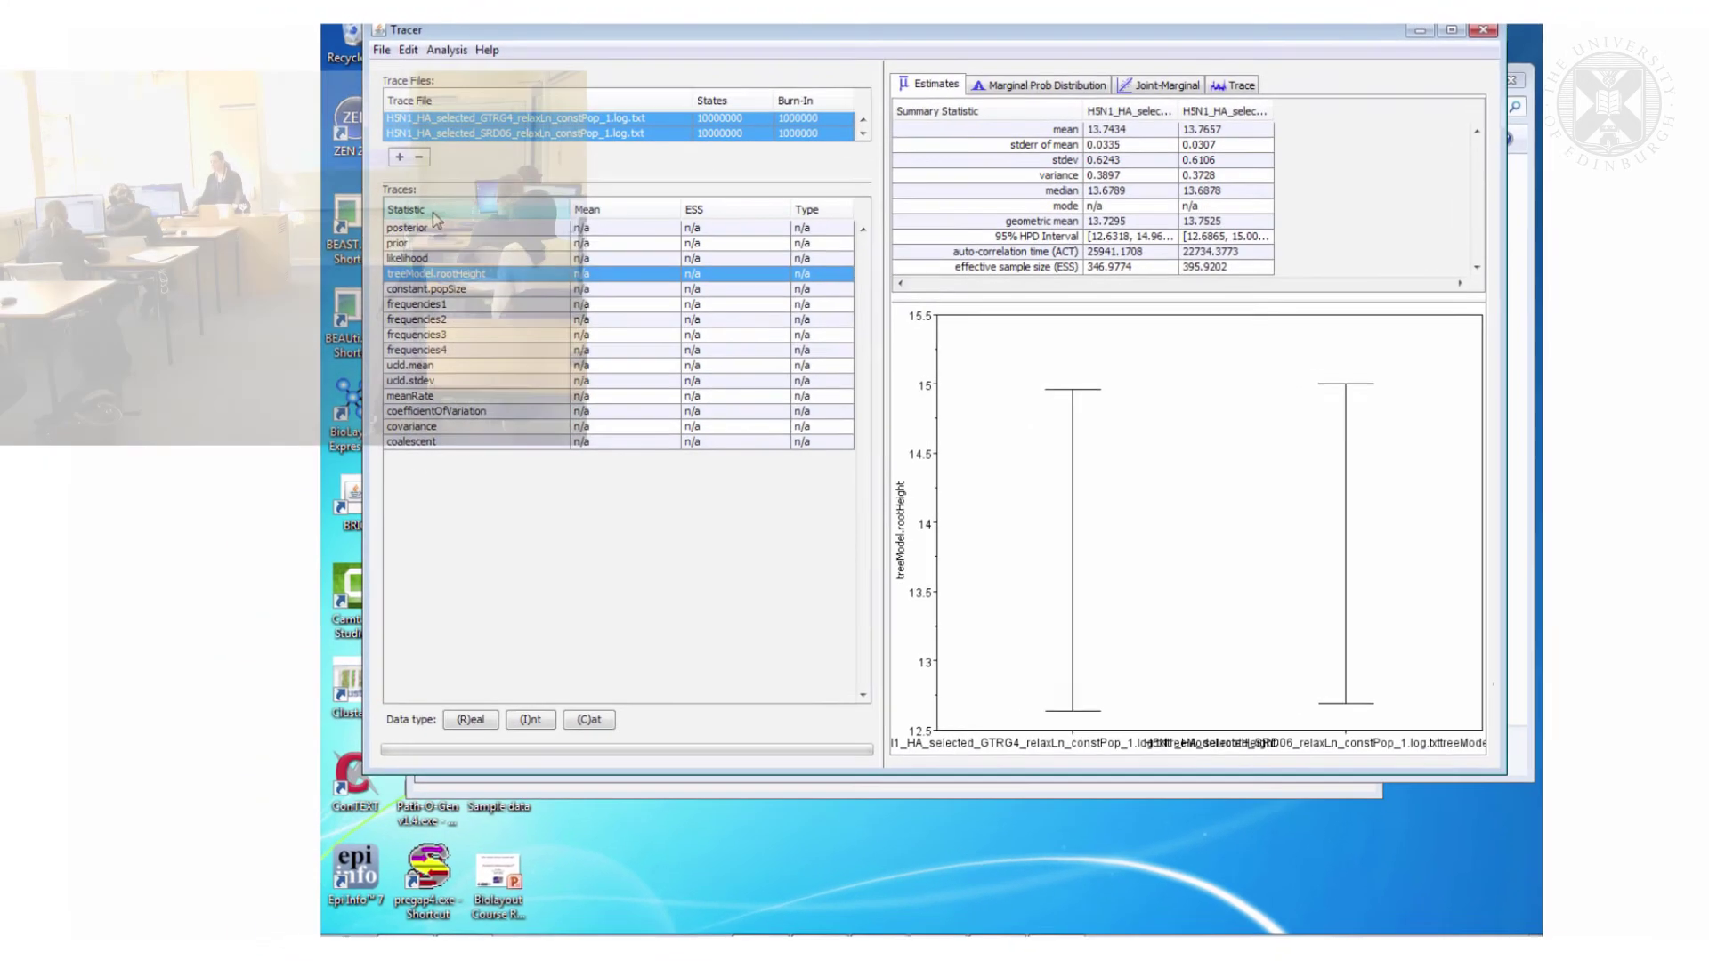
click(428, 228)
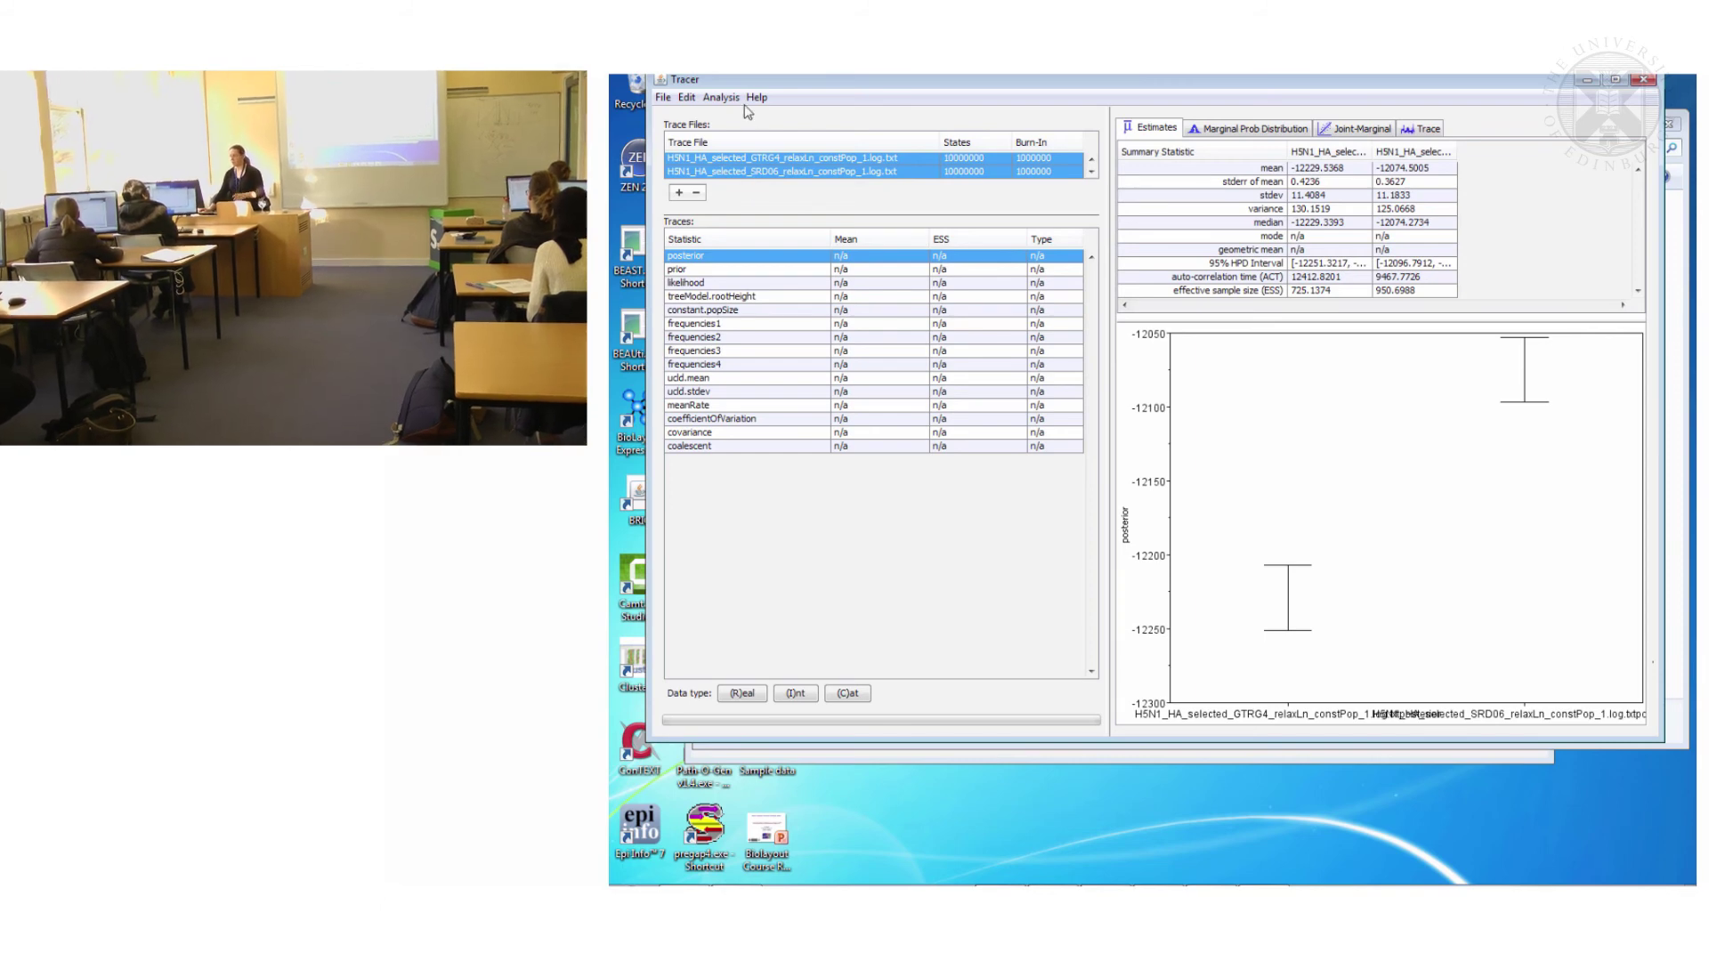
- Run an AICM model comparison on the likelihood trace with 10 bootstrap replicates
click(721, 97)
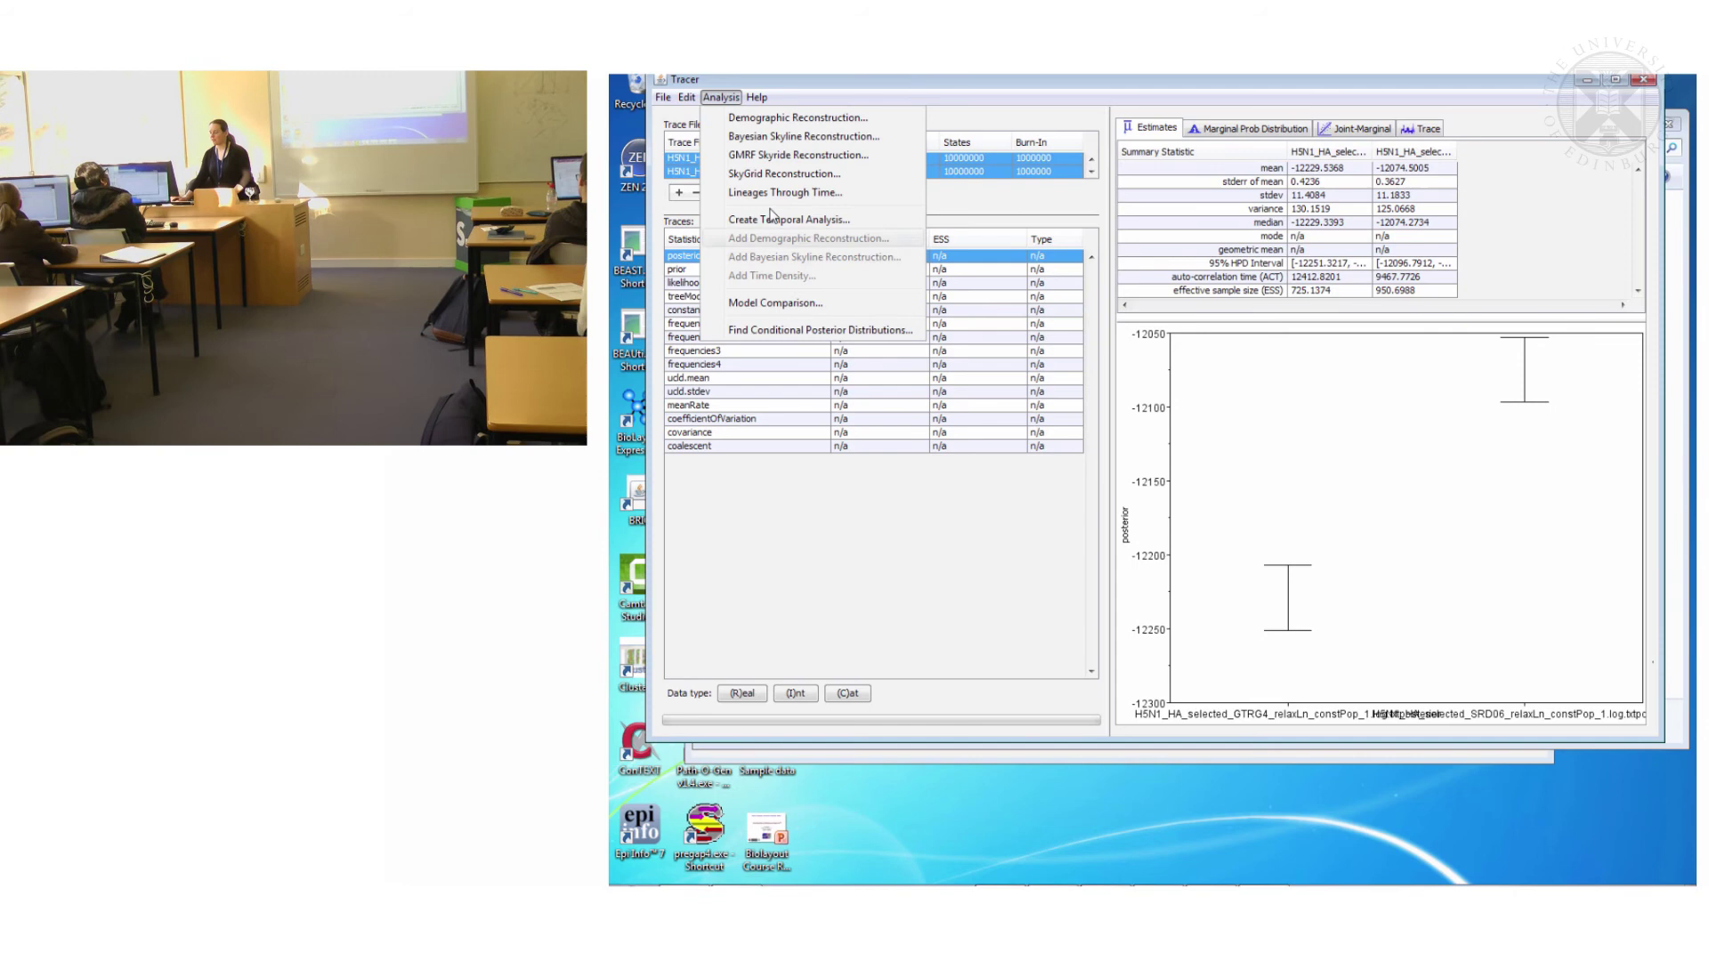
click(795, 312)
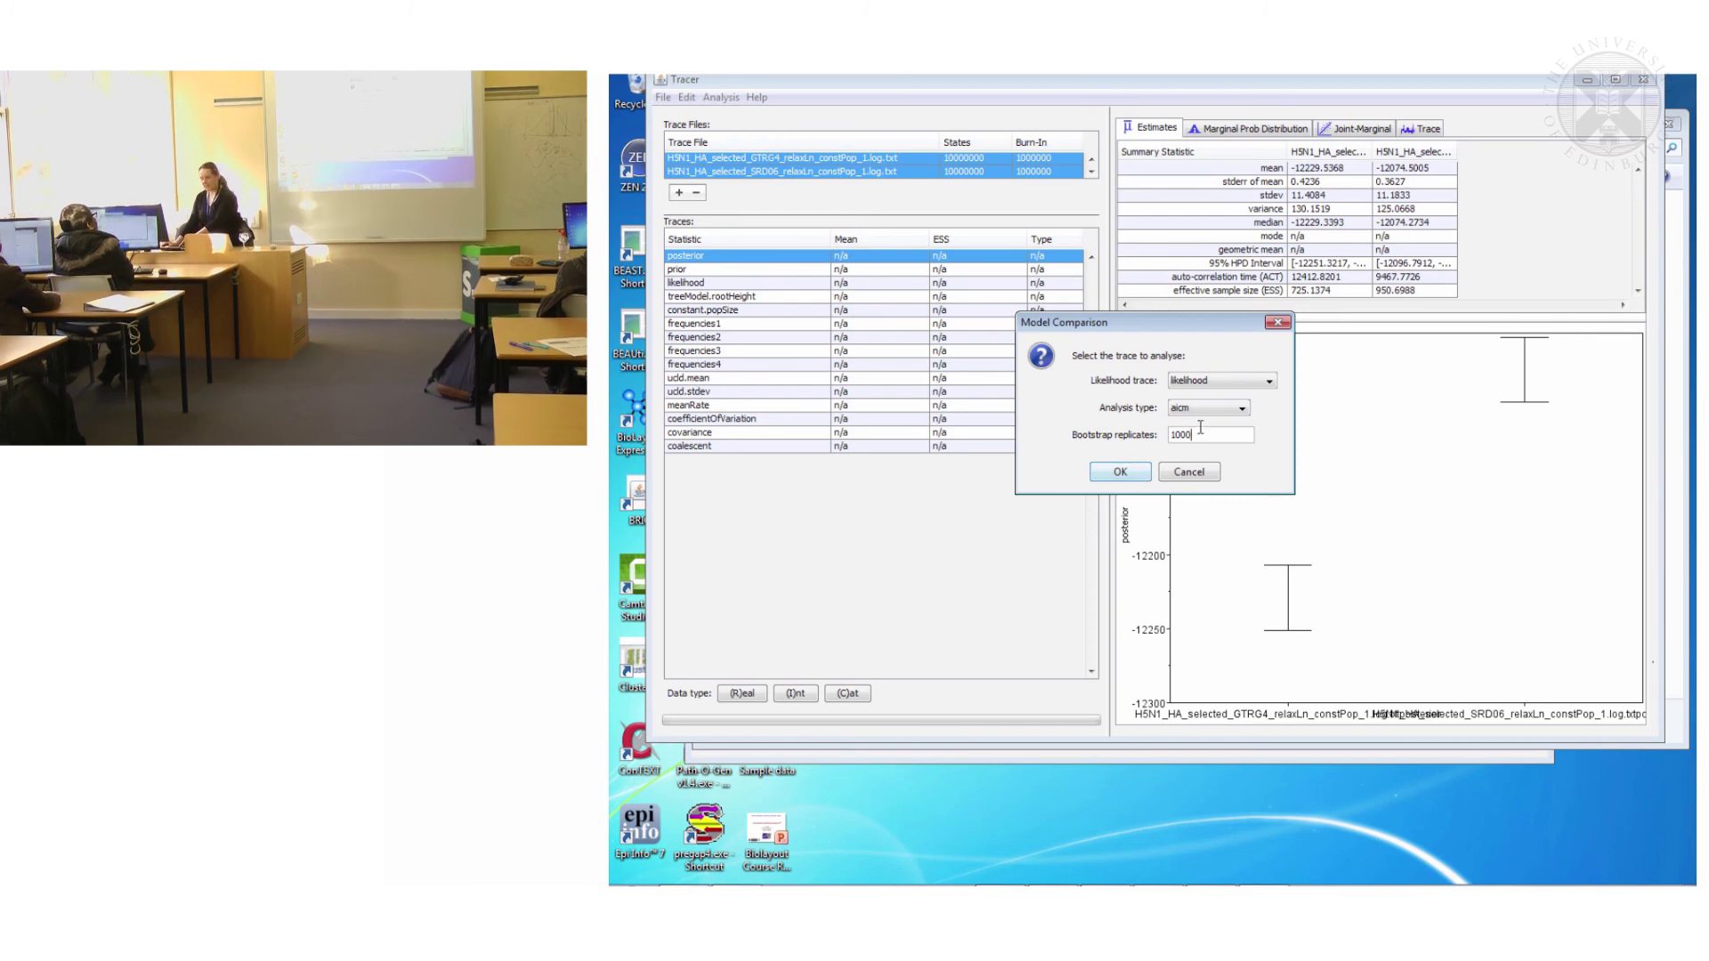
key(BackSpace)
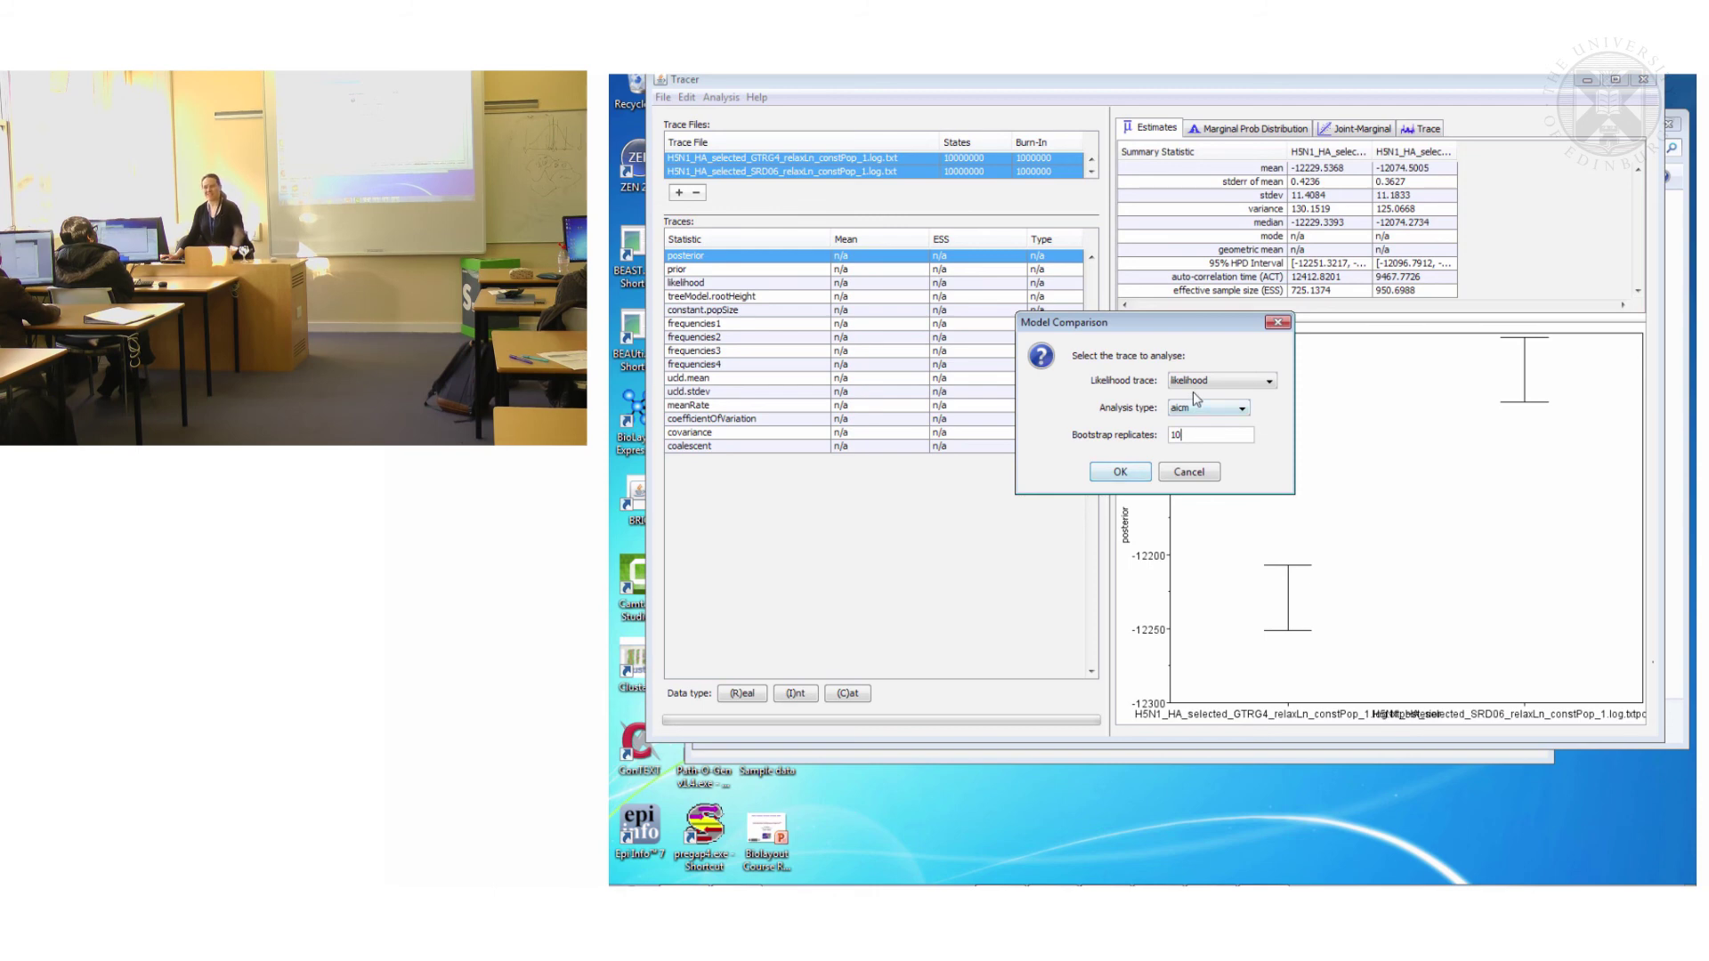
click(1120, 475)
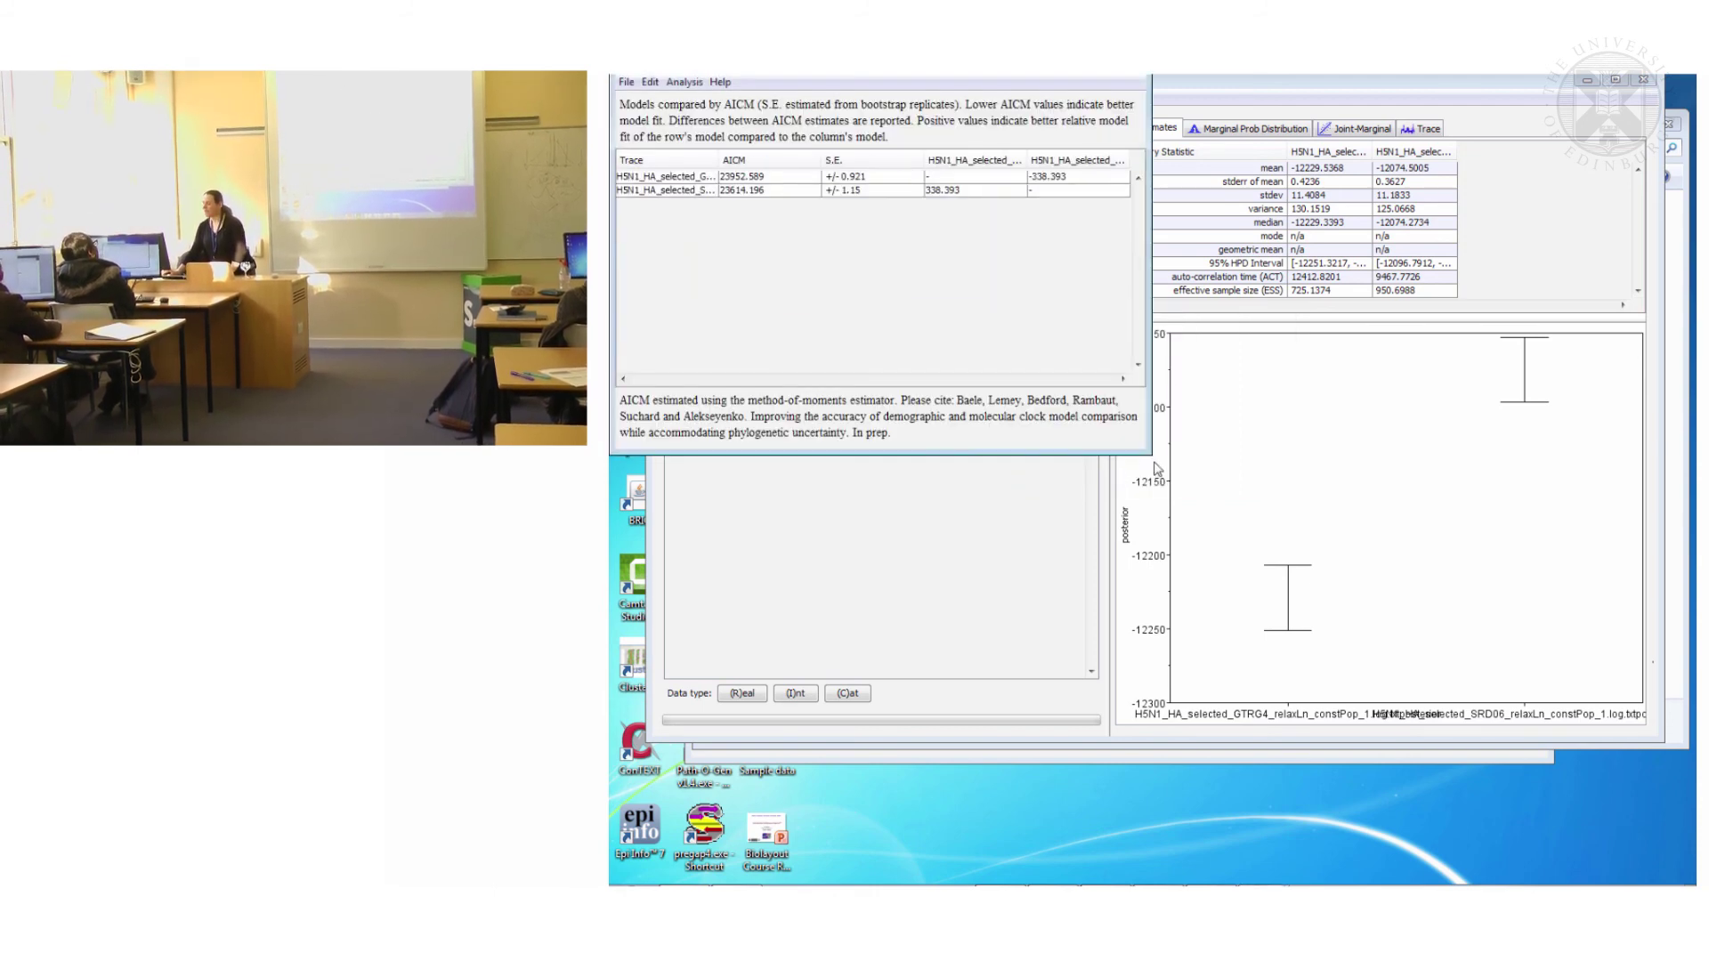
- Enlarge the AICM results window and widen its Trace column to show full log names
drag(1151, 453, 1514, 487)
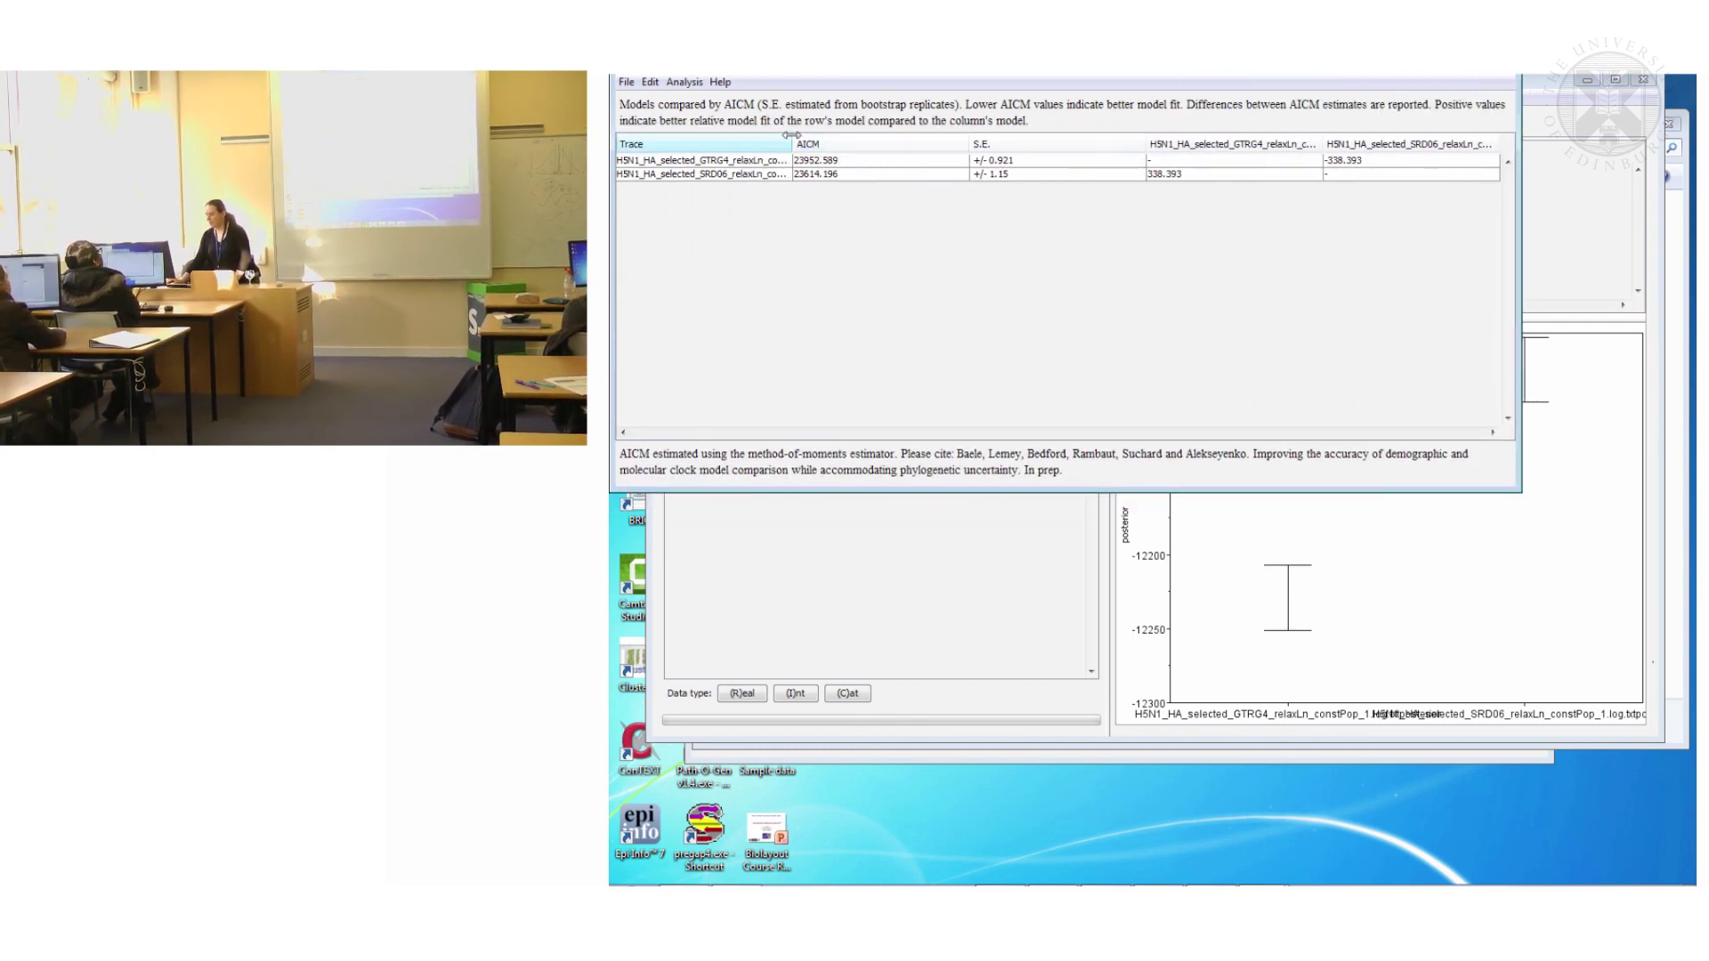
drag(793, 142, 858, 142)
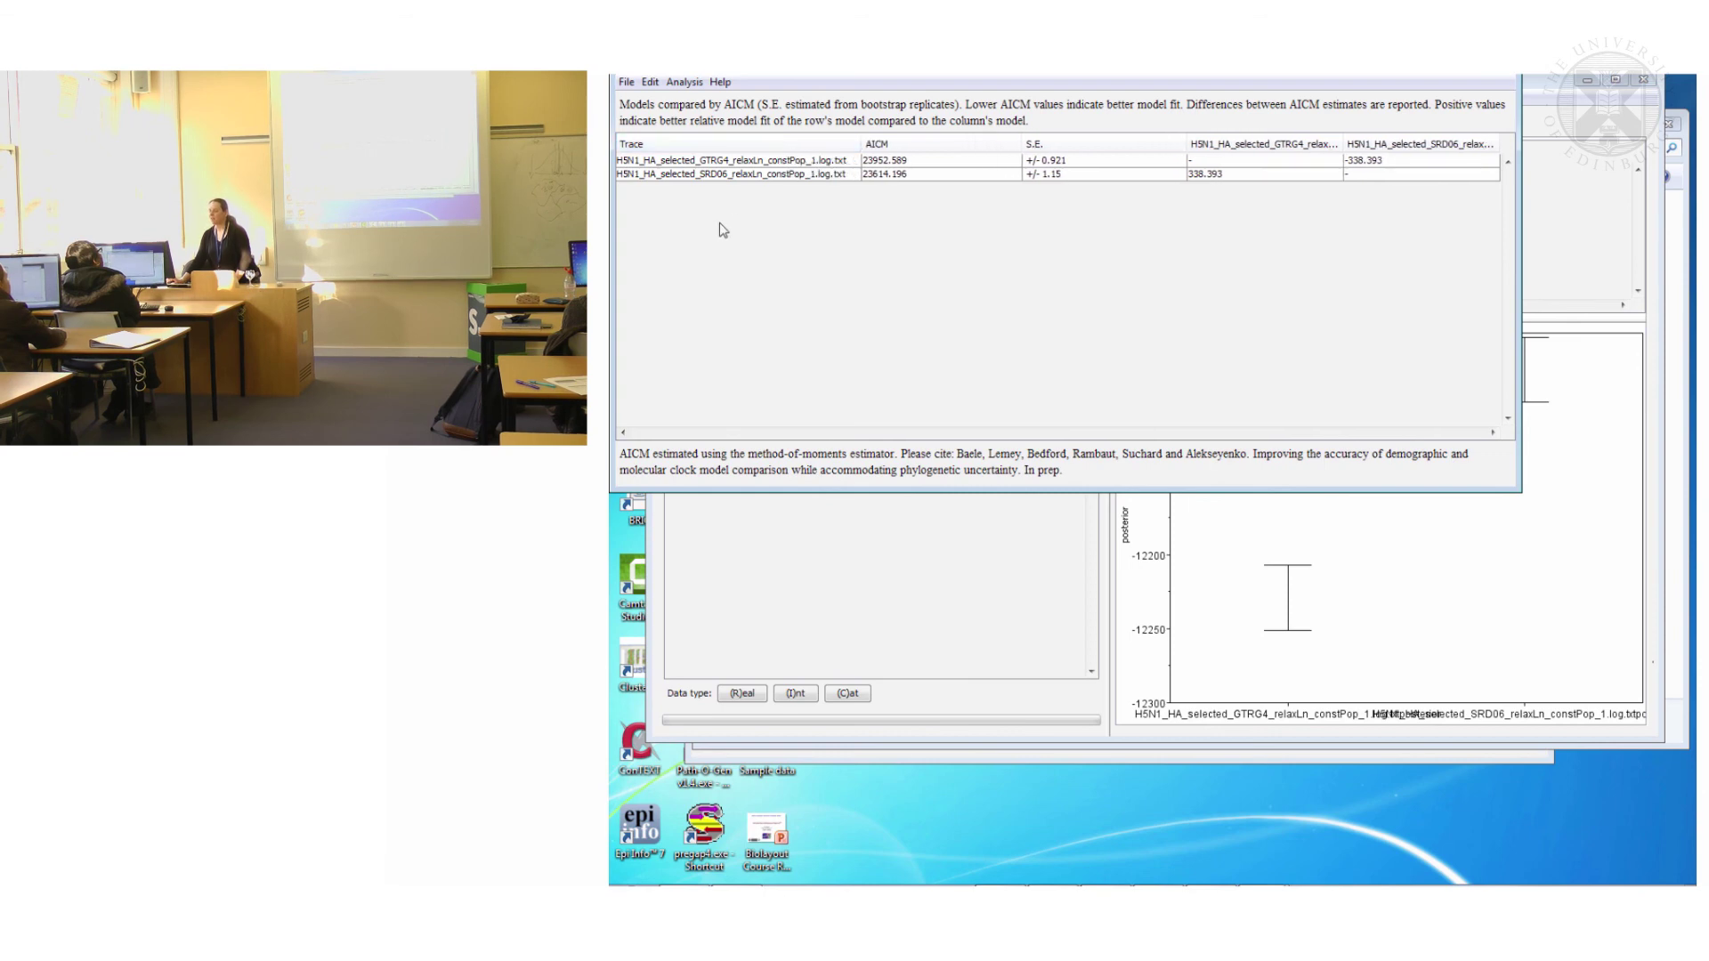